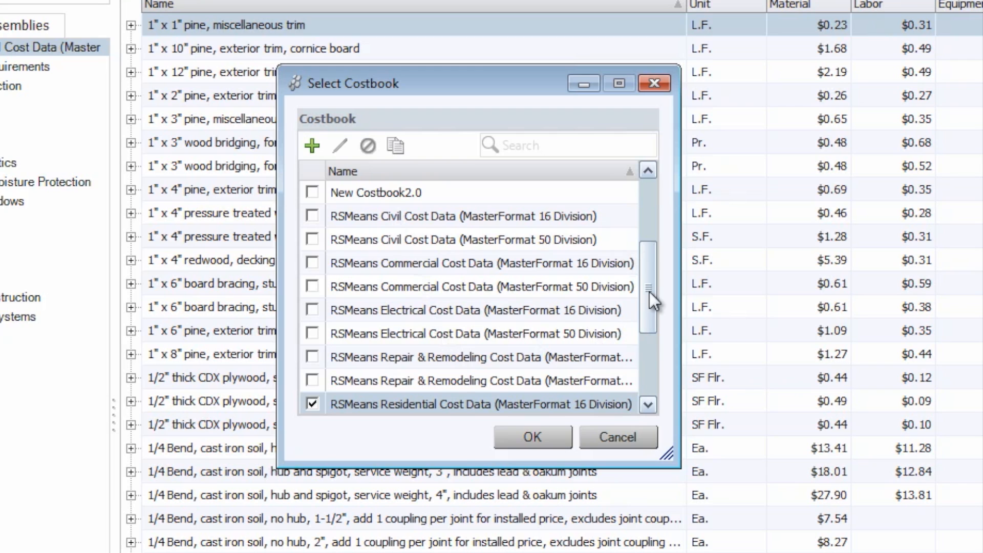
Load the RSMeans Residential Cost Data (MasterFormat 16 Division) costbook, expand General Requirements, and search the items for Beadboard
{"action": "left_click_drag", "start_coordinate": [650, 290], "coordinate": [649, 317]}
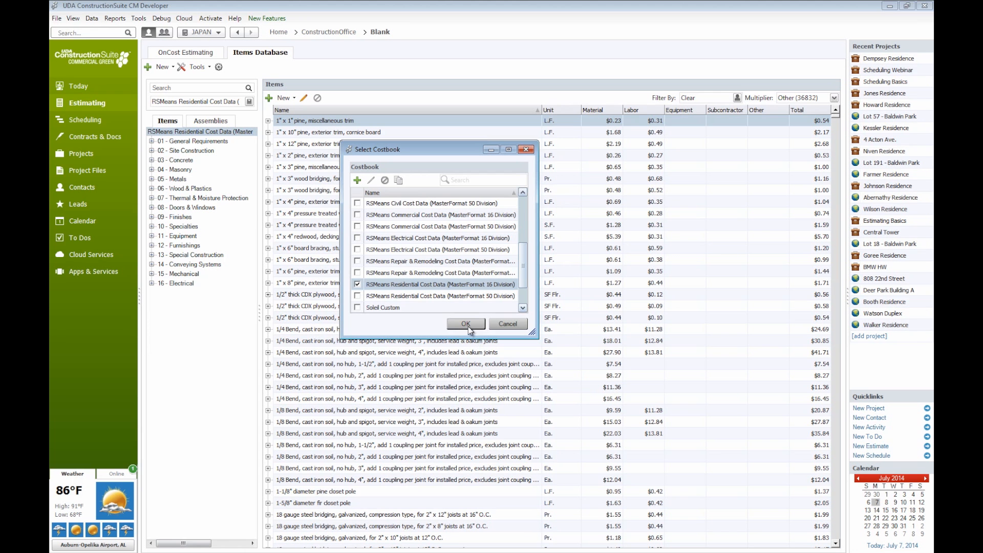
{"action": "left_click", "coordinate": [466, 324]}
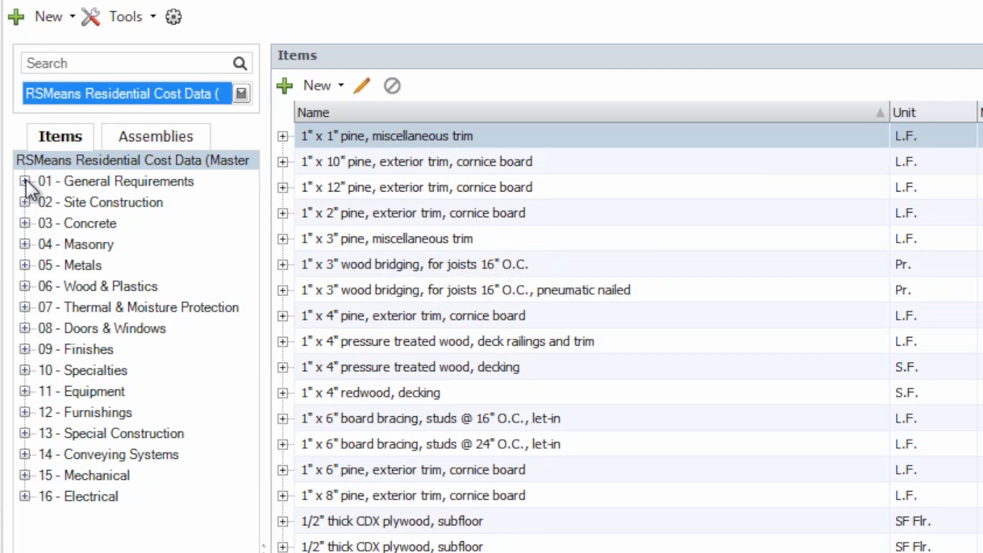
{"action": "left_click", "coordinate": [25, 181]}
{"action": "left_click", "coordinate": [84, 63]}
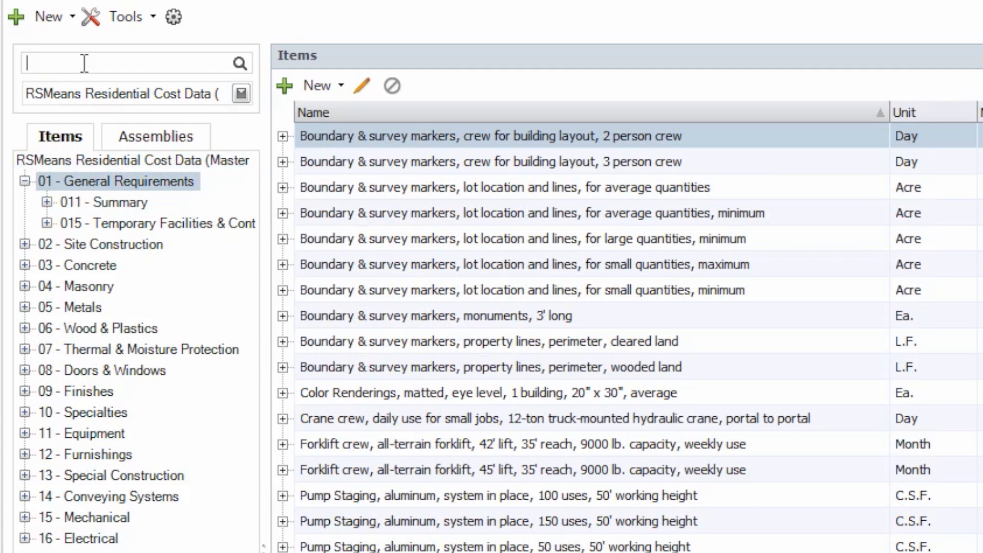
{"action": "type", "text": "Beadboard"}
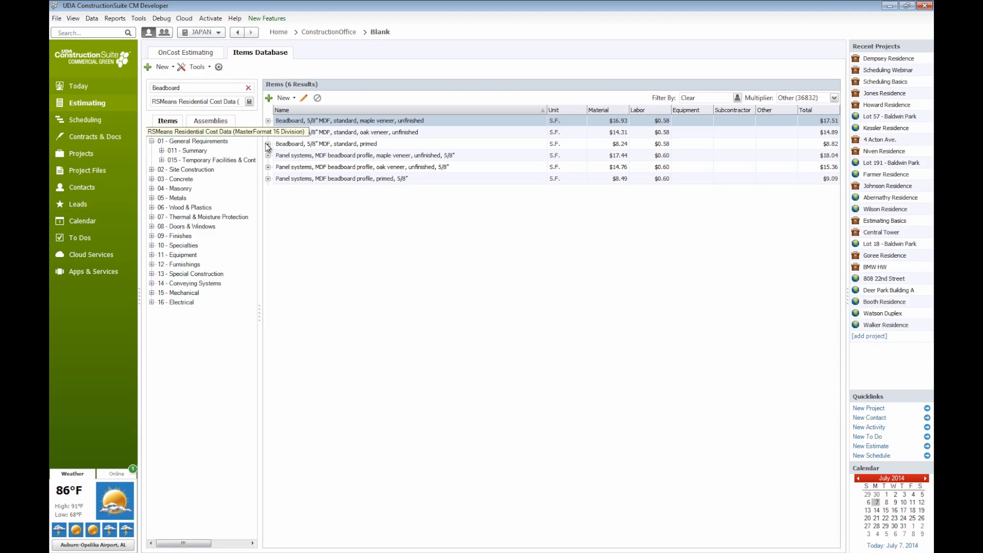
Check the available location multiplier options for the cost data without changing the selected one
{"action": "left_click", "coordinate": [834, 98]}
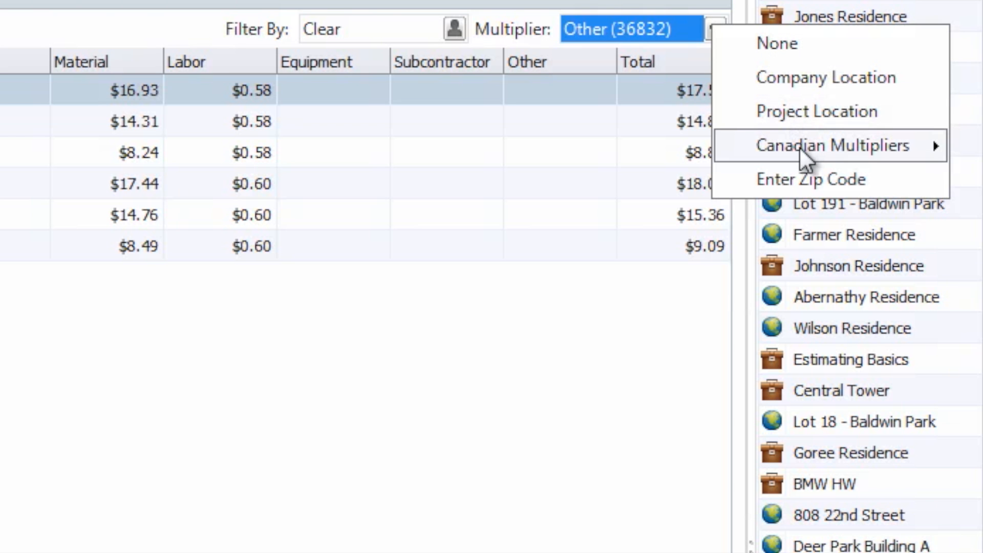
{"action": "mouse_move", "coordinate": [800, 150]}
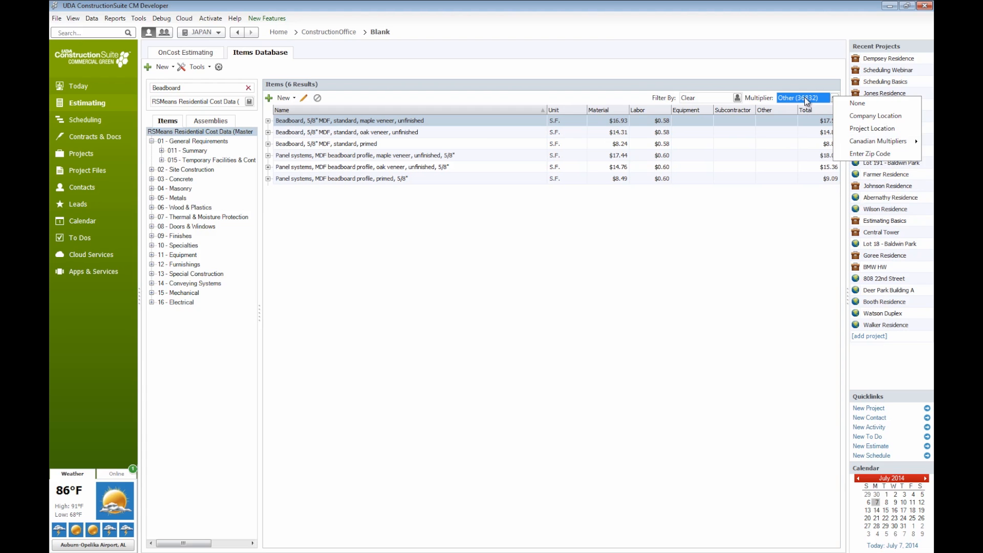
{"action": "left_click", "coordinate": [616, 248]}
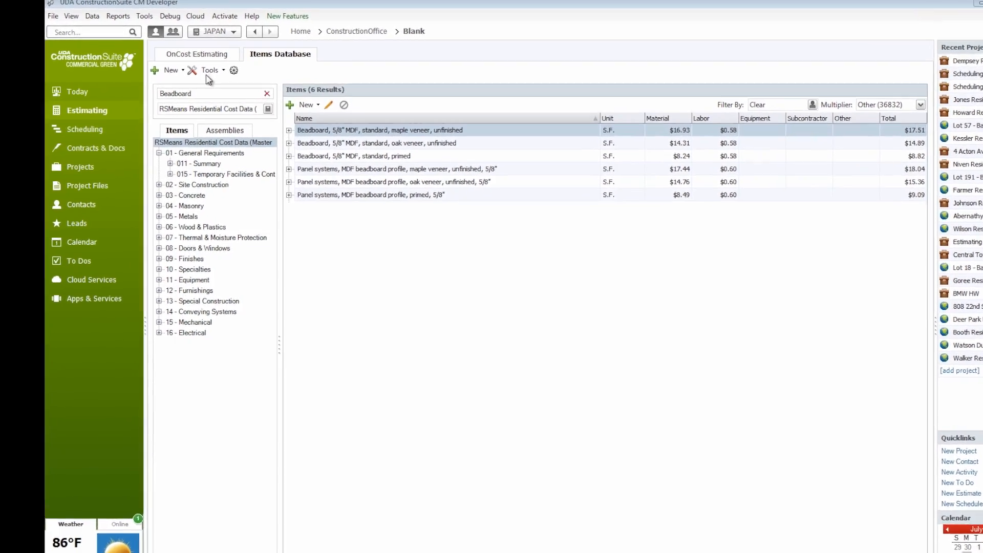
Create a new costbook named with the owner's first name in possessive form followed by "Costbook"
{"action": "left_click", "coordinate": [165, 66]}
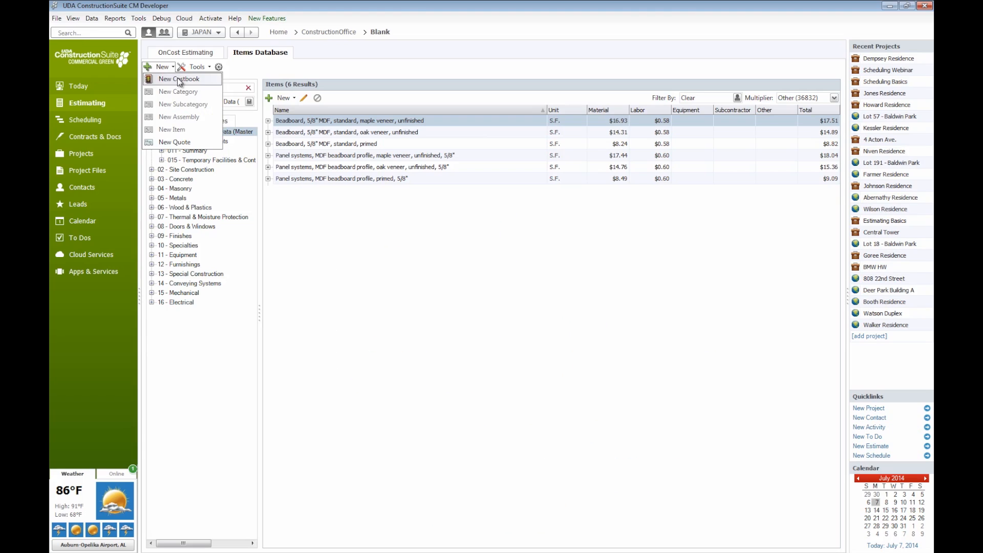
{"action": "left_click", "coordinate": [409, 177]}
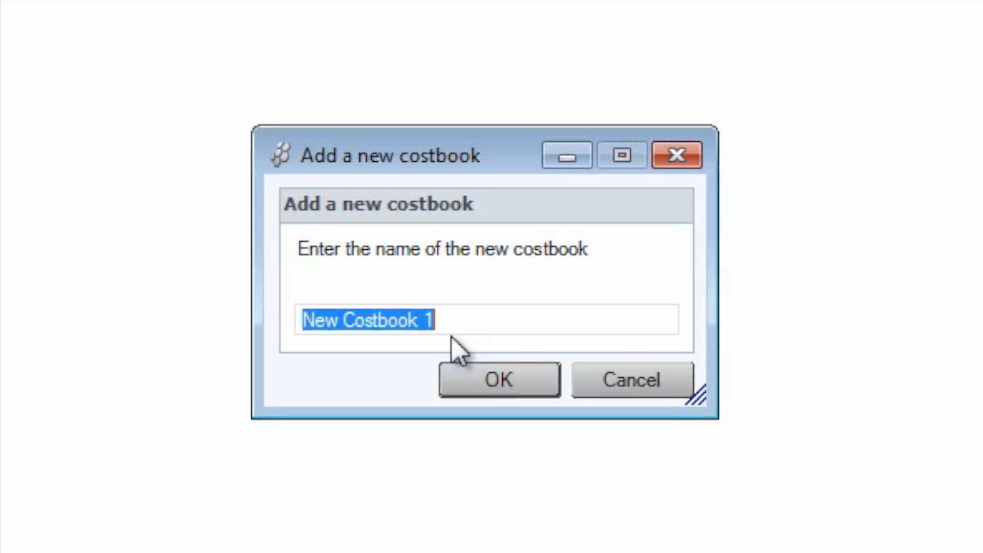
{"action": "type", "text": "Tas"}
{"action": "key", "text": "BackSpace"}
{"action": "type", "text": "ylor's C"}
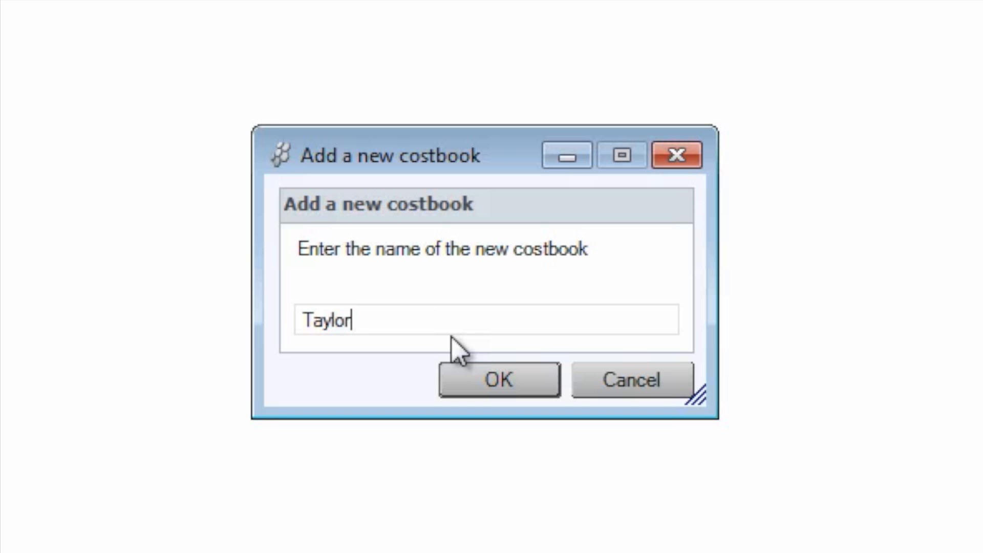
{"action": "type", "text": "ostbook"}
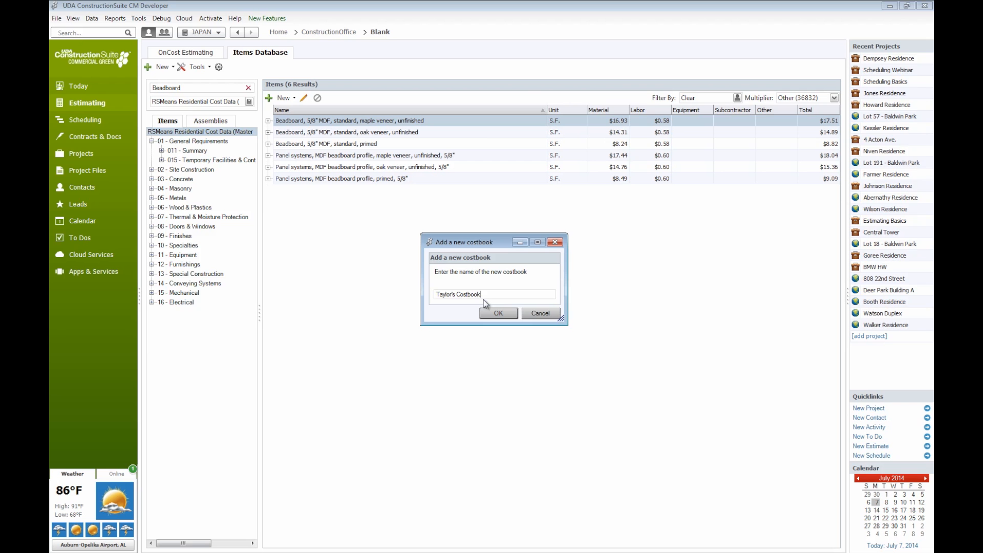
{"action": "left_click", "coordinate": [497, 314]}
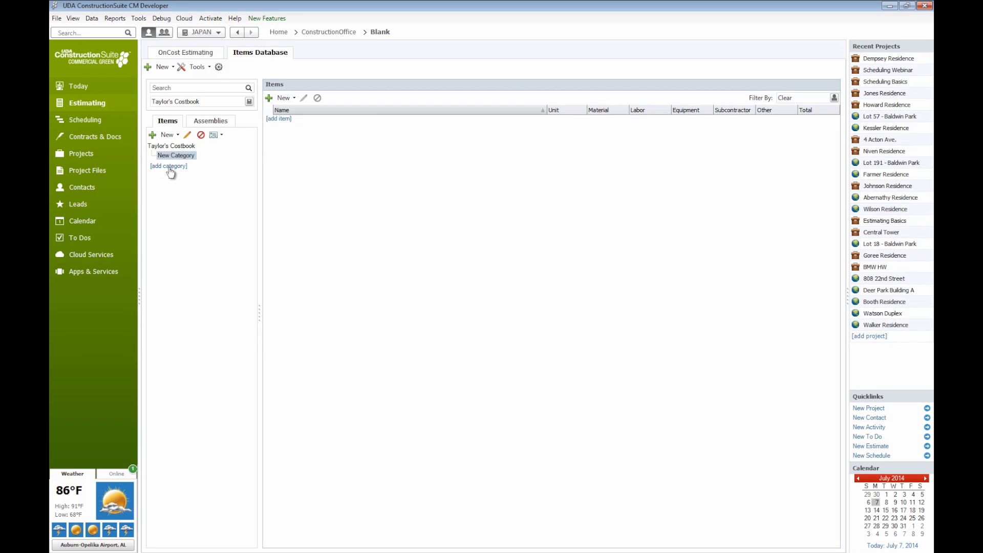
{"action": "left_click", "coordinate": [174, 135]}
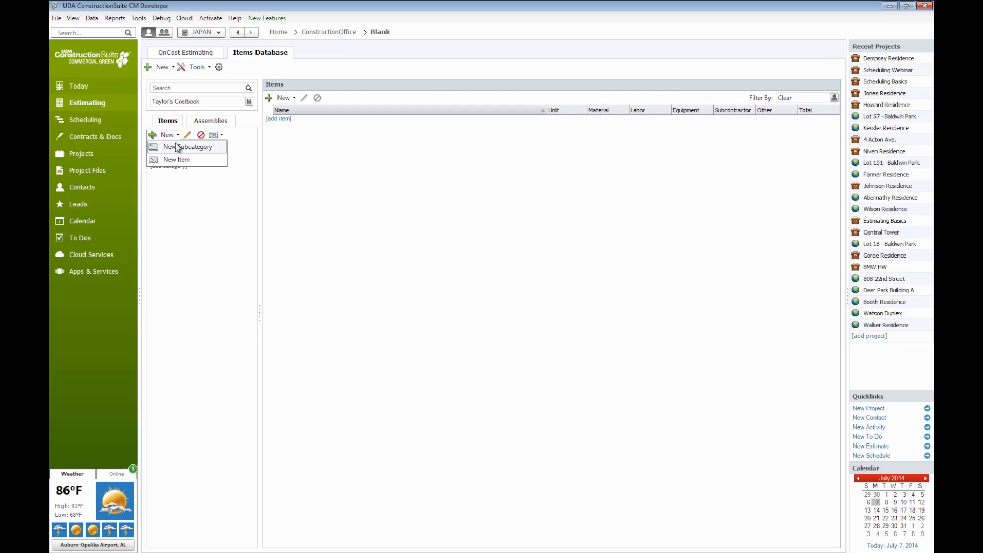
{"action": "left_click", "coordinate": [203, 185]}
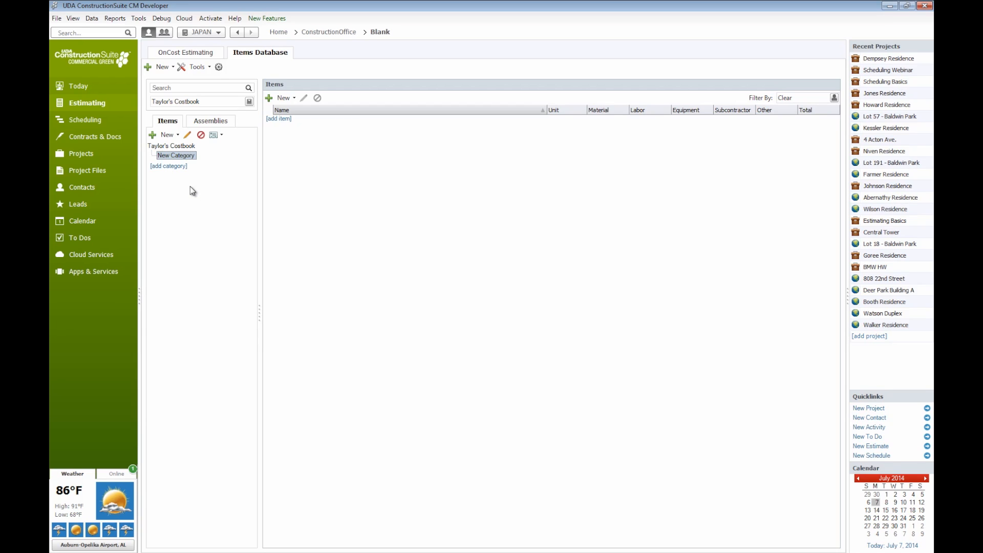
Start a new item in New Category named Beadboard, with Per Square Feet as its unit
{"action": "left_click", "coordinate": [284, 119]}
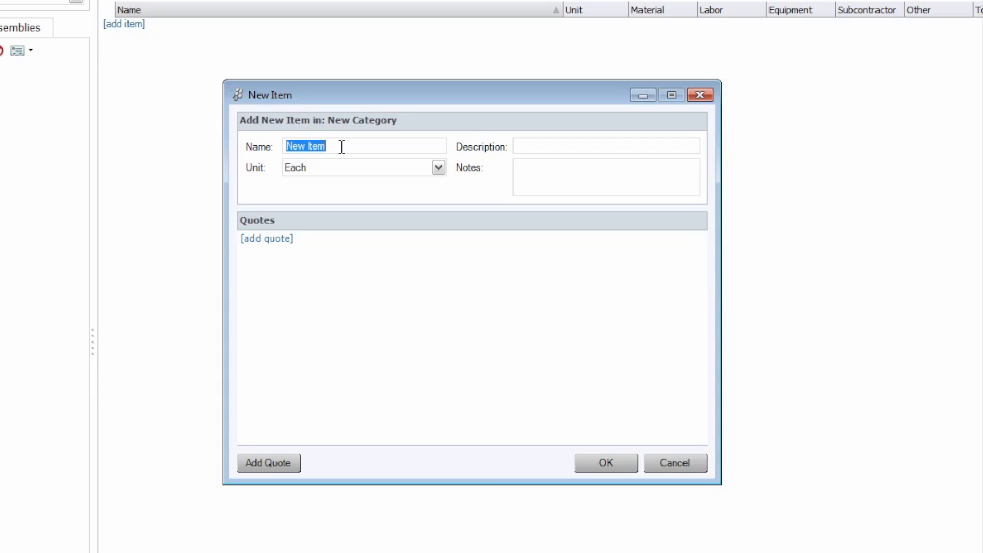
{"action": "type", "text": "Beadboard"}
{"action": "left_click", "coordinate": [439, 168]}
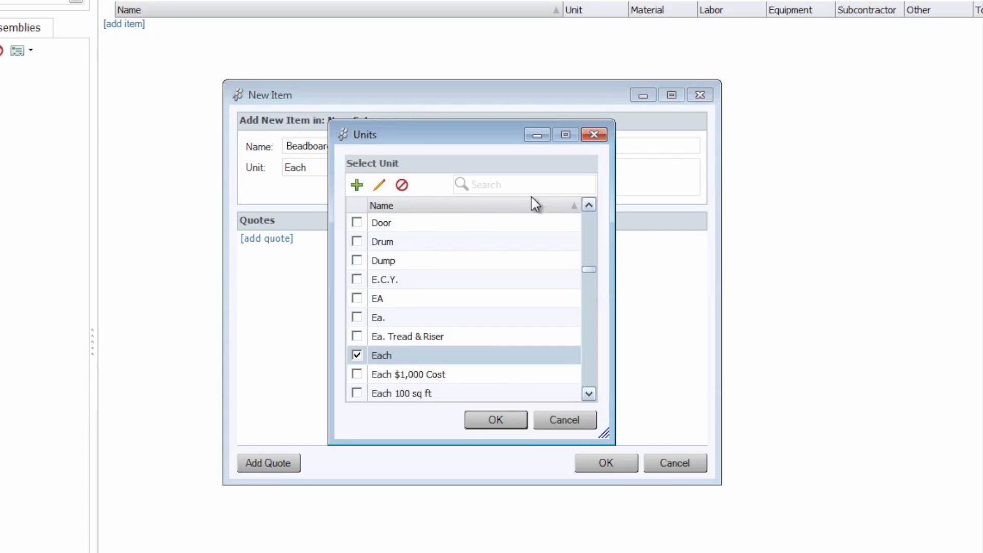
{"action": "left_click", "coordinate": [542, 185]}
{"action": "type", "text": "s"}
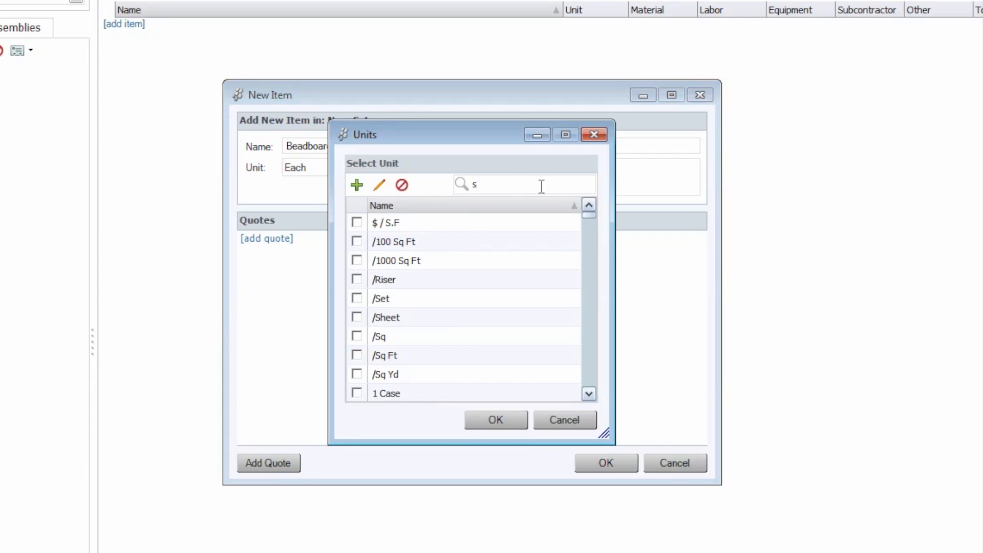
{"action": "type", "text": "quare"}
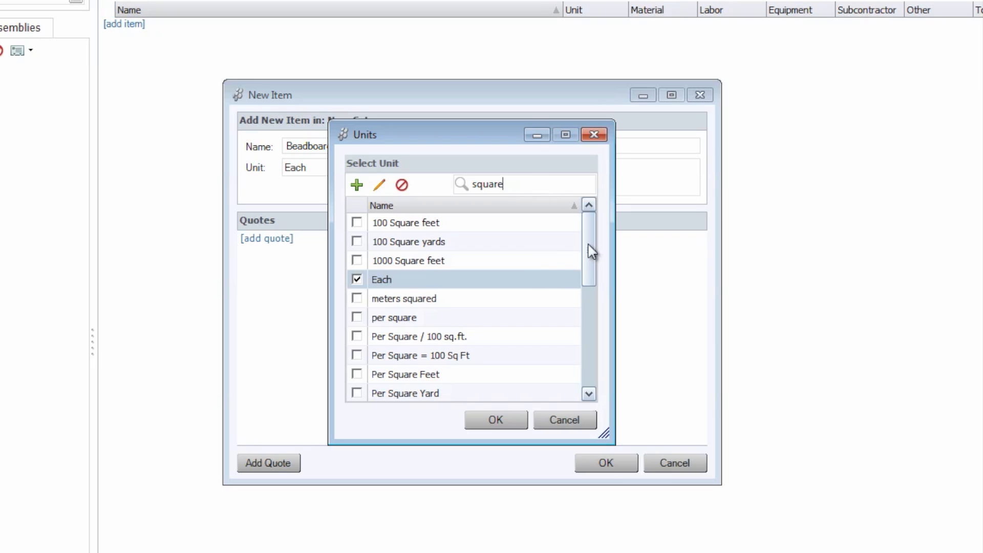
{"action": "left_click", "coordinate": [357, 374]}
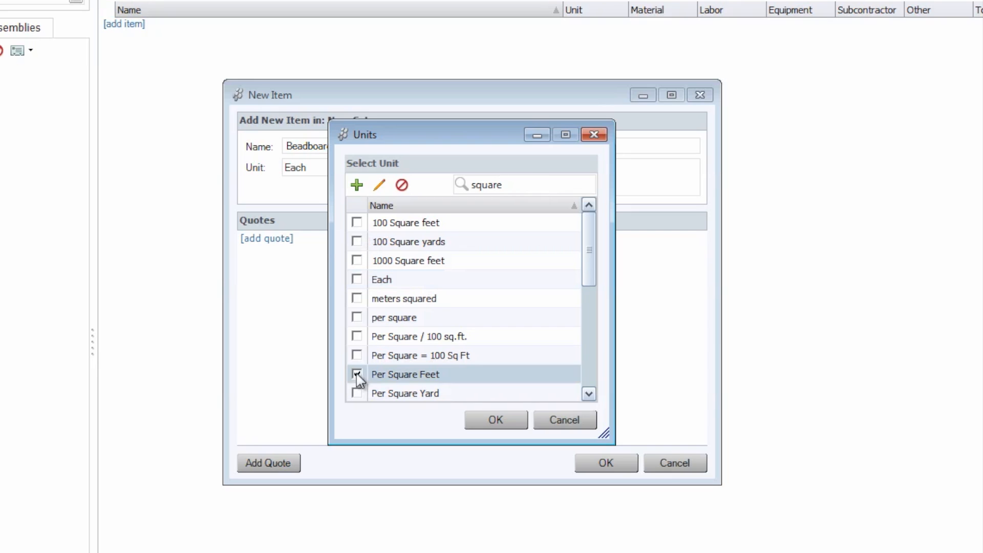
{"action": "left_click", "coordinate": [502, 423]}
{"action": "left_click", "coordinate": [558, 151]}
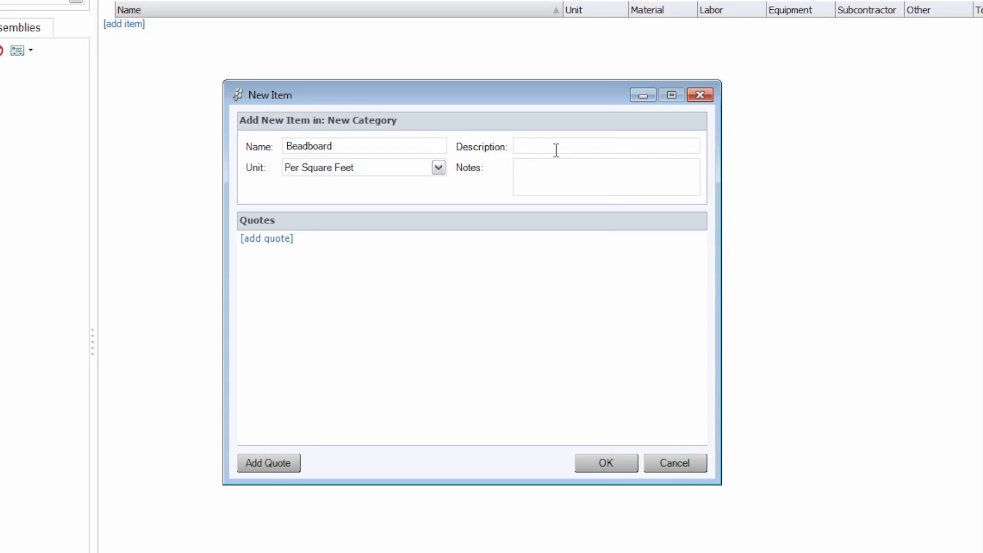
{"action": "left_click", "coordinate": [575, 182]}
Add a Material quote to the Beadboard item with a cost of $2.00 and set it as the default quote
{"action": "left_click", "coordinate": [268, 240]}
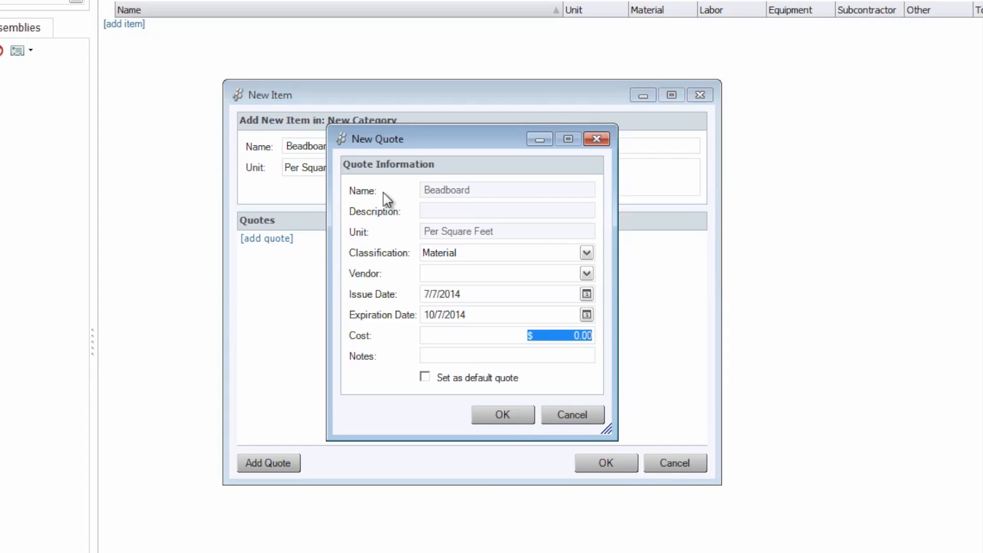
{"action": "left_click", "coordinate": [587, 253]}
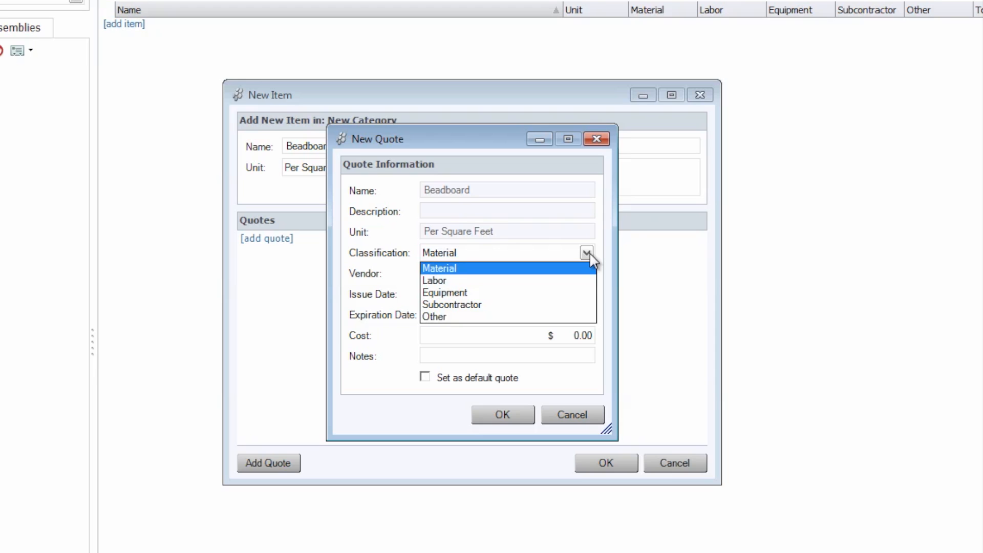
{"action": "left_click", "coordinate": [589, 255]}
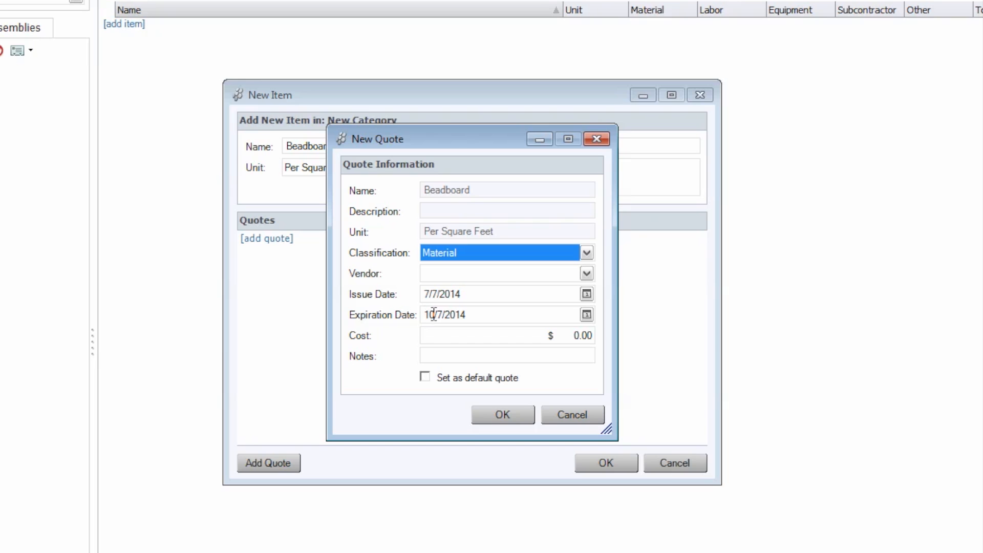
{"action": "left_click", "coordinate": [577, 337]}
{"action": "double_click", "coordinate": [575, 337]}
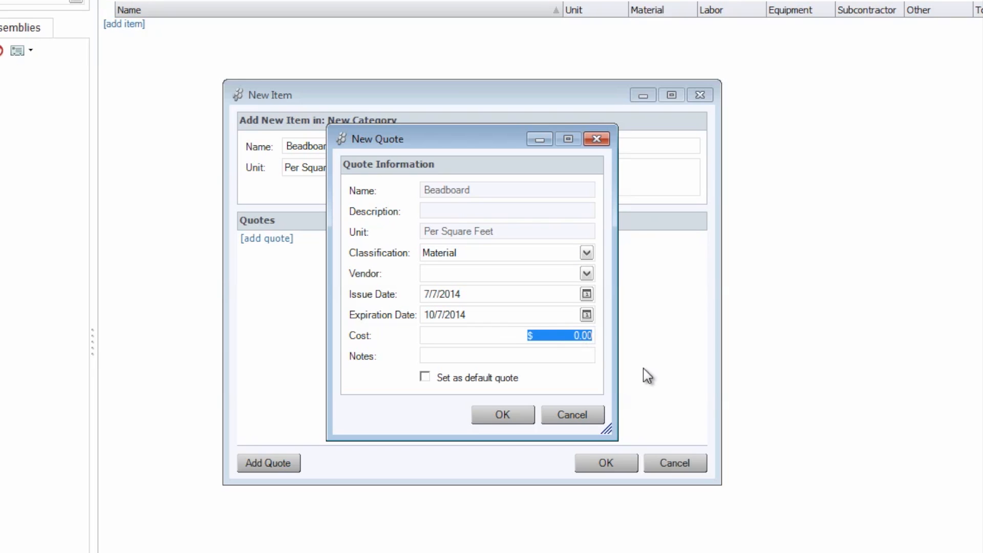
{"action": "type", "text": "2.00"}
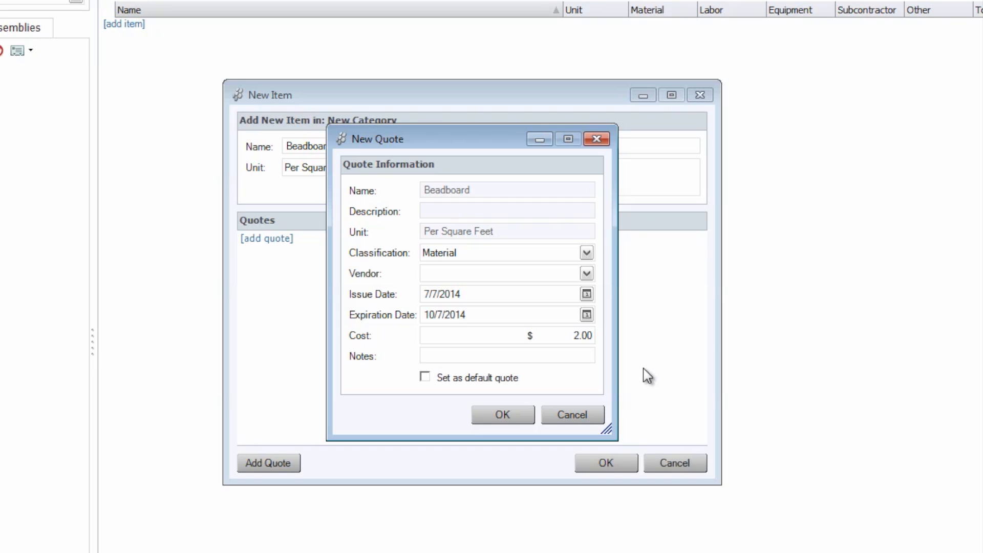
{"action": "left_click", "coordinate": [425, 378]}
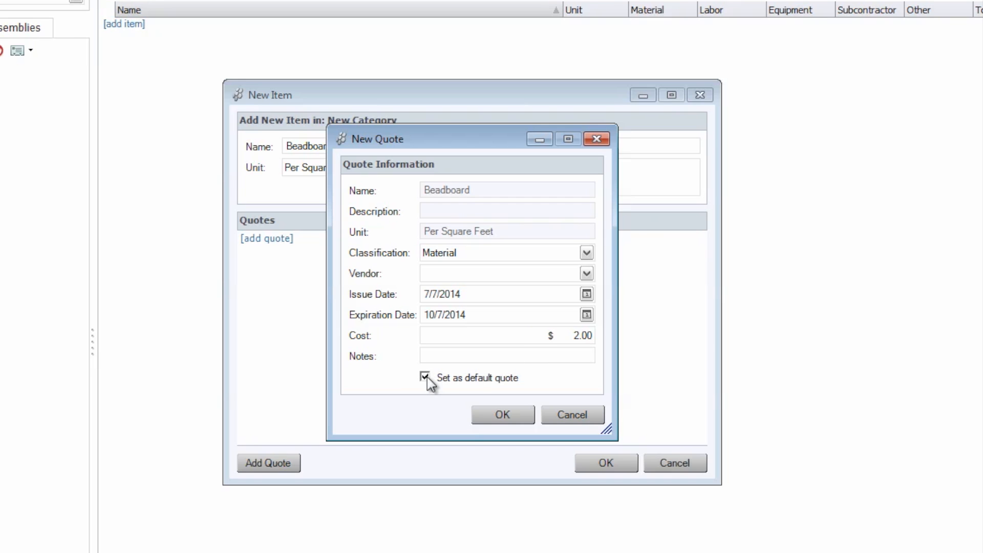
{"action": "left_click", "coordinate": [503, 416]}
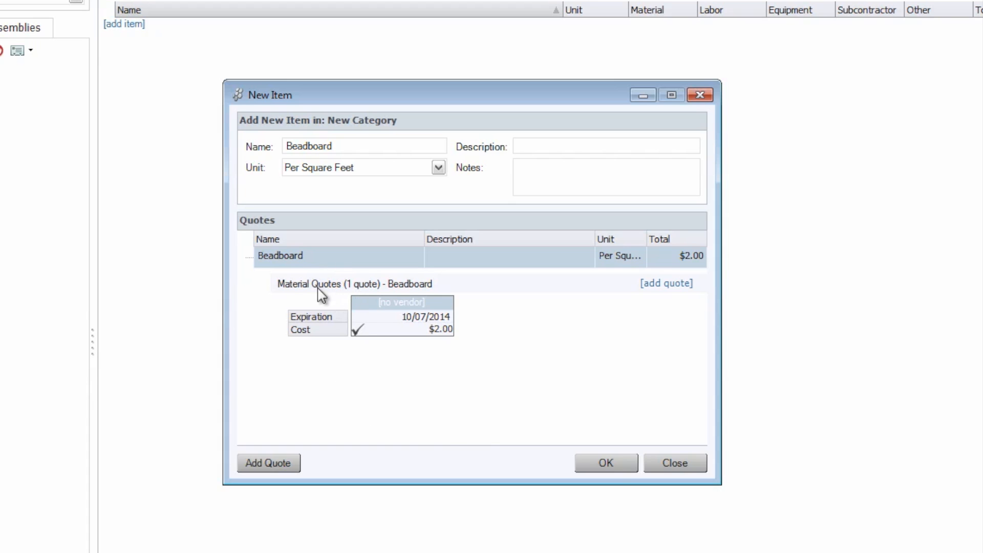
Add a Labor quote to the Beadboard item with a cost of $5.00
{"action": "left_click", "coordinate": [667, 284]}
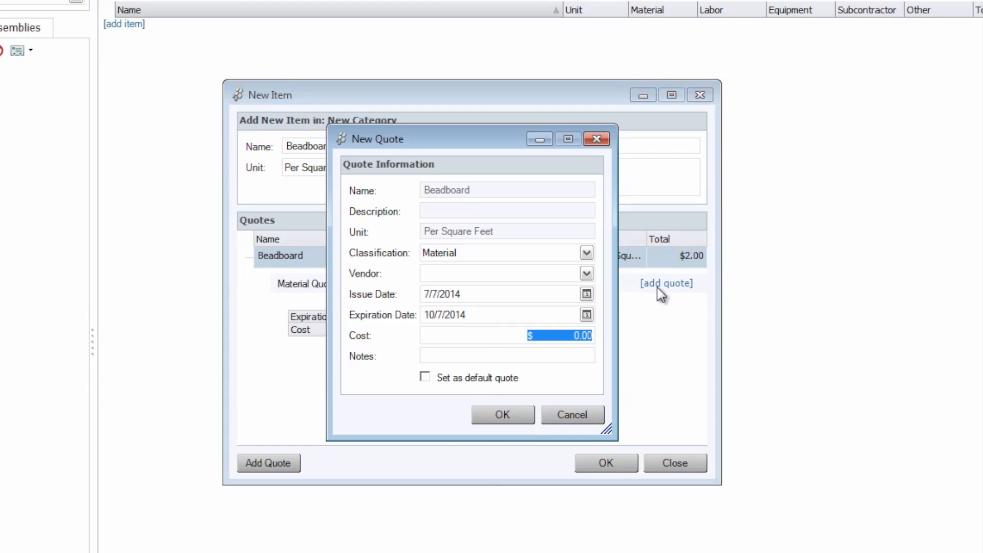
{"action": "left_click", "coordinate": [587, 253]}
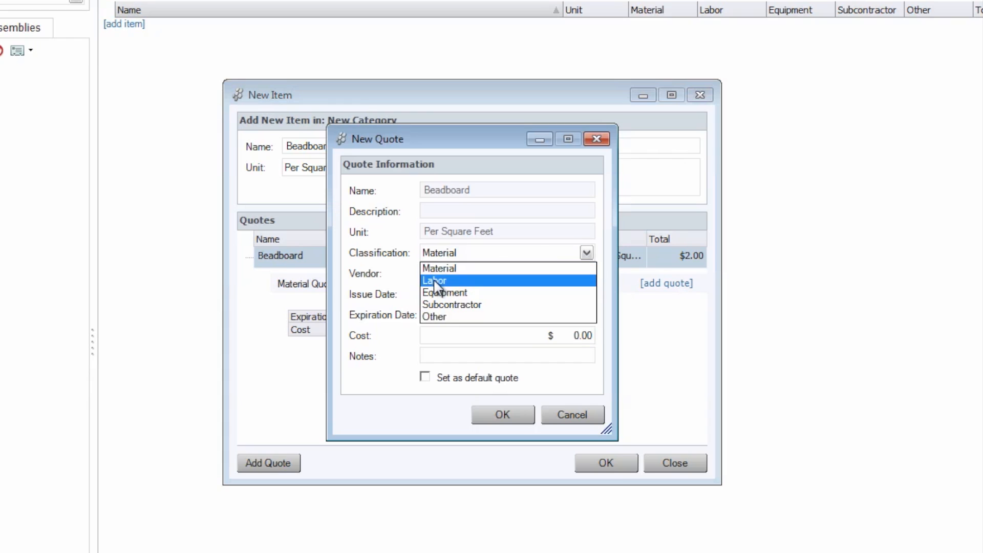
{"action": "left_click", "coordinate": [441, 279]}
{"action": "left_click", "coordinate": [577, 336]}
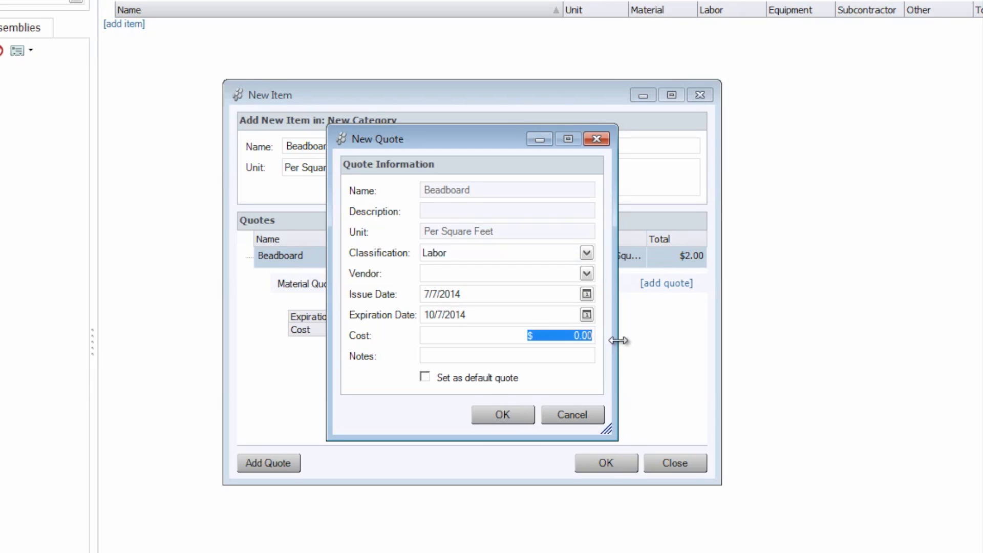
{"action": "type", "text": "5.00"}
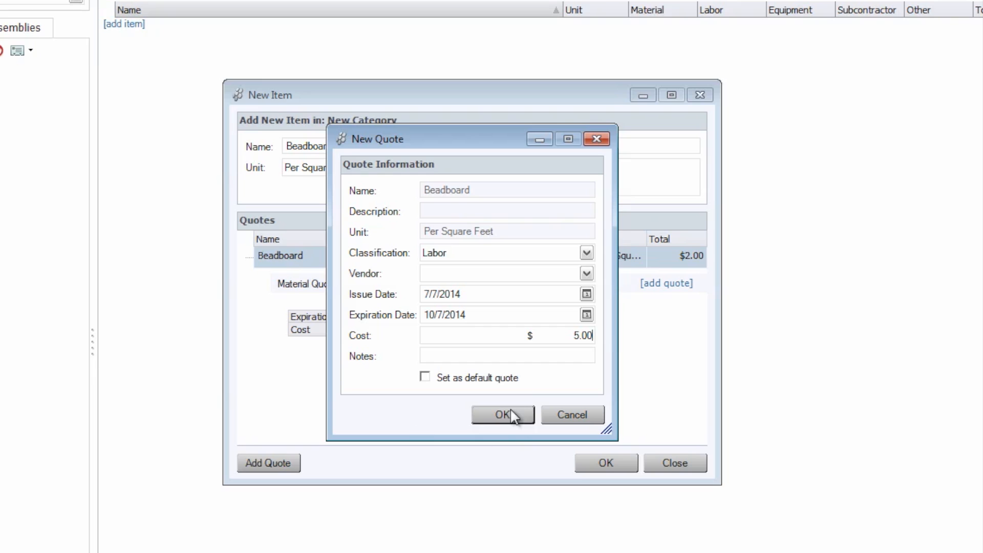
{"action": "left_click", "coordinate": [512, 414]}
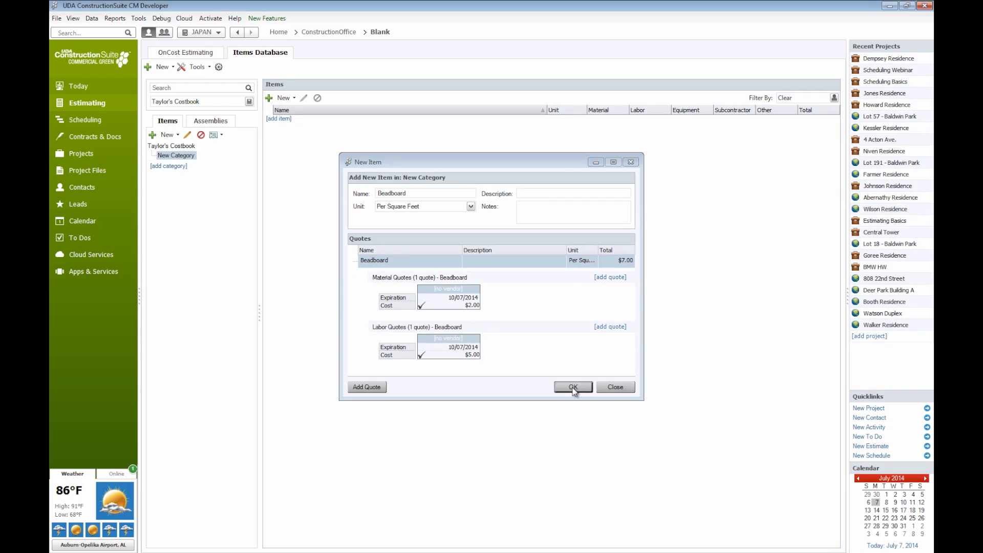
Save the new Beadboard item, then collapse and re-expand its quote details in the items list
{"action": "left_click", "coordinate": [574, 388]}
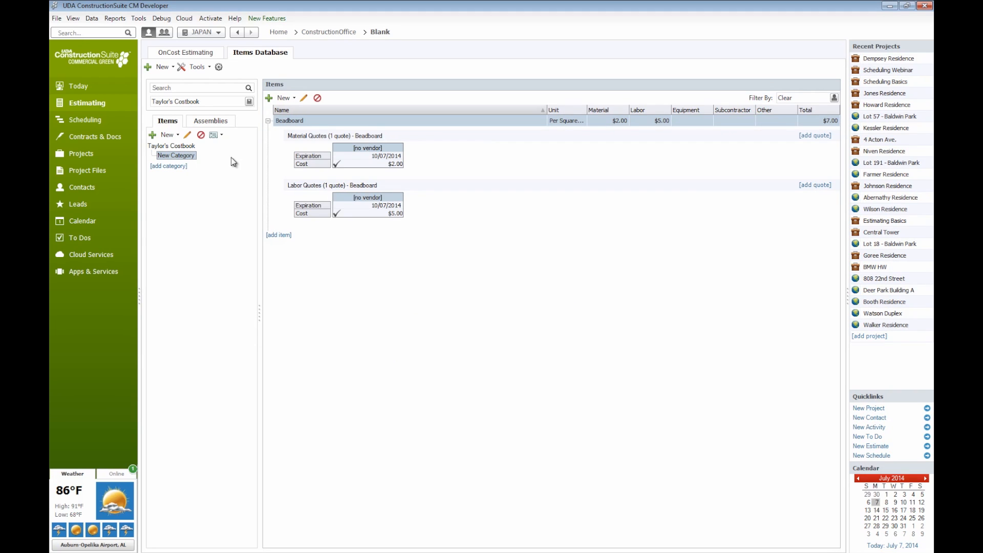
{"action": "left_click", "coordinate": [268, 122]}
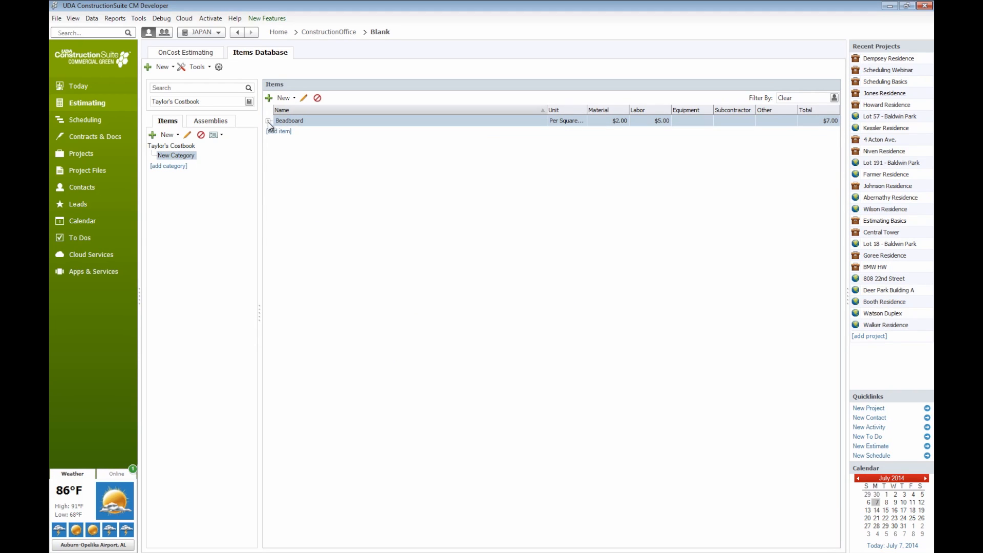
{"action": "left_click", "coordinate": [268, 122]}
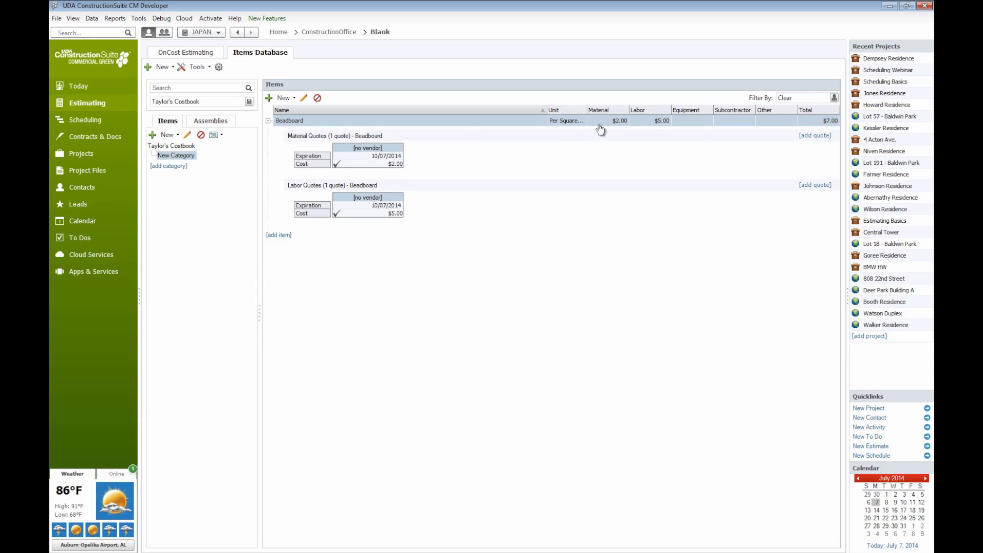
In the project estimate, insert Beadboard material and labor from the items database under Interior Trim Materials with a quantity of 200
{"action": "left_click", "coordinate": [661, 125]}
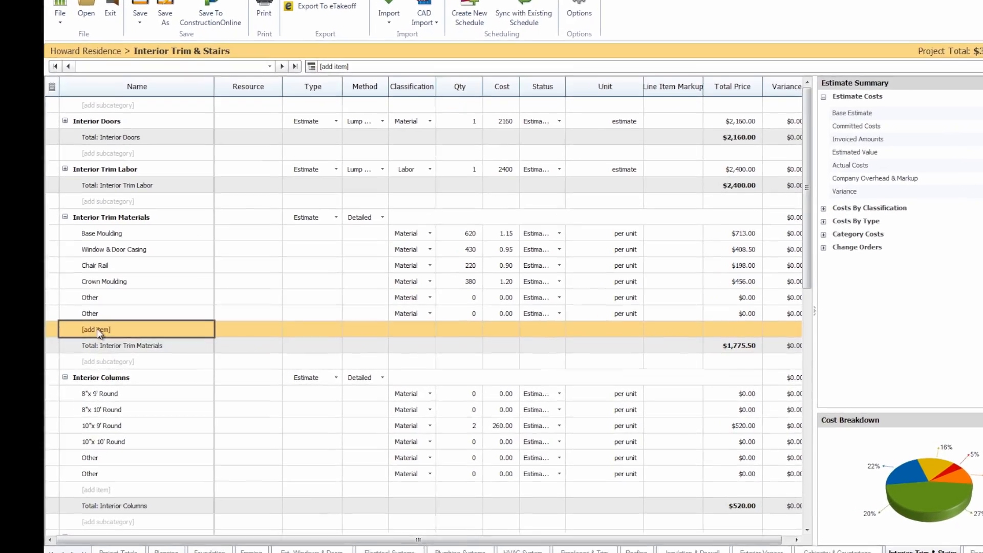
{"action": "right_click", "coordinate": [96, 334]}
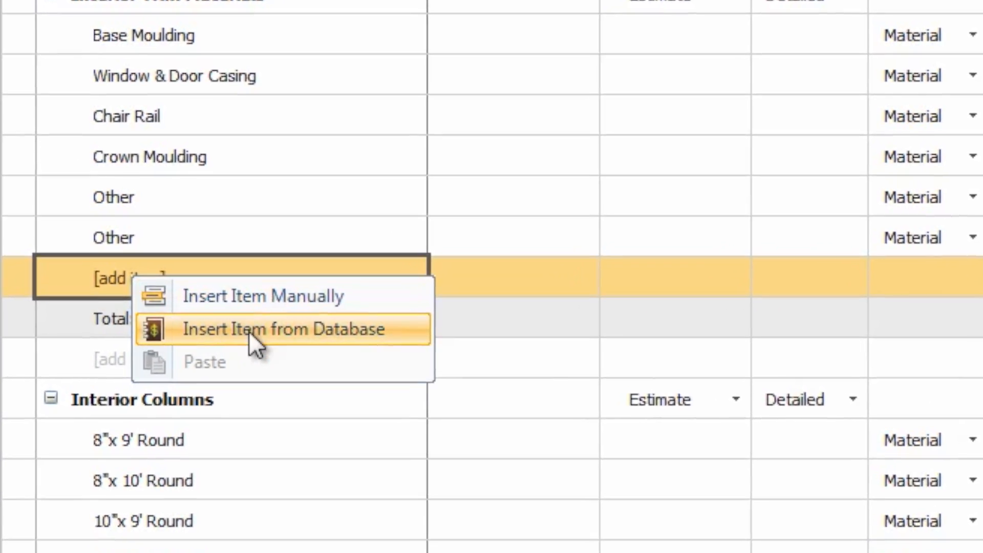
{"action": "left_click", "coordinate": [250, 330]}
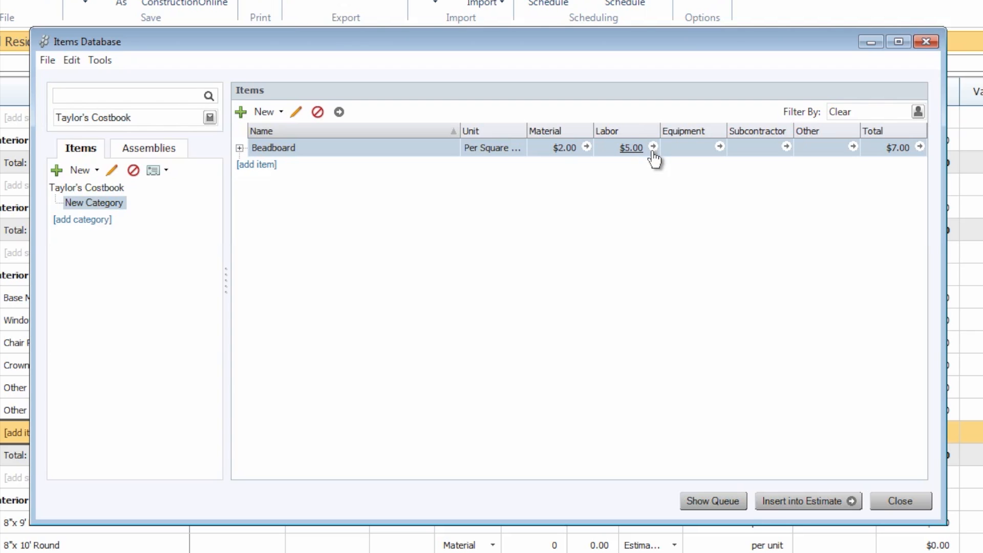
{"action": "left_click", "coordinate": [920, 147]}
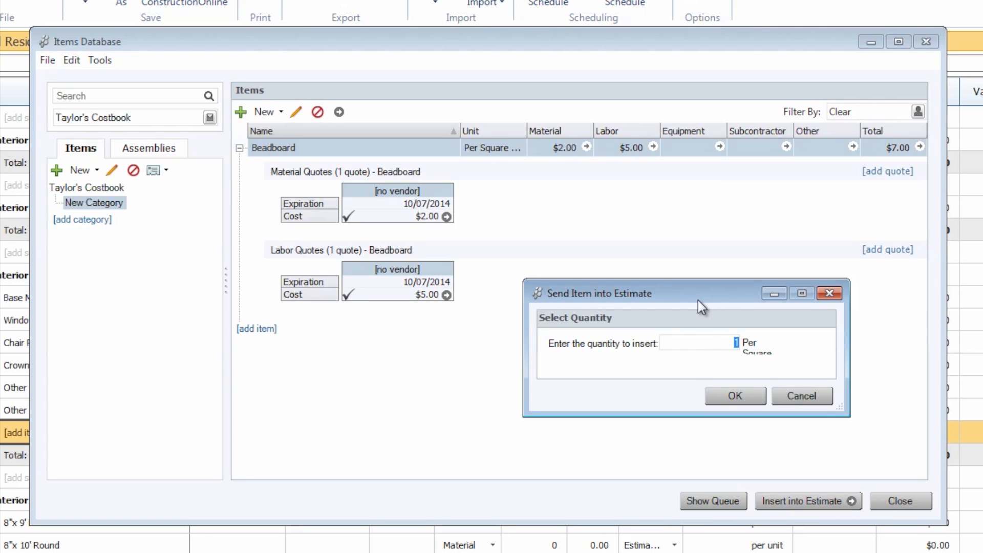
{"action": "type", "text": "200"}
{"action": "left_click", "coordinate": [729, 401]}
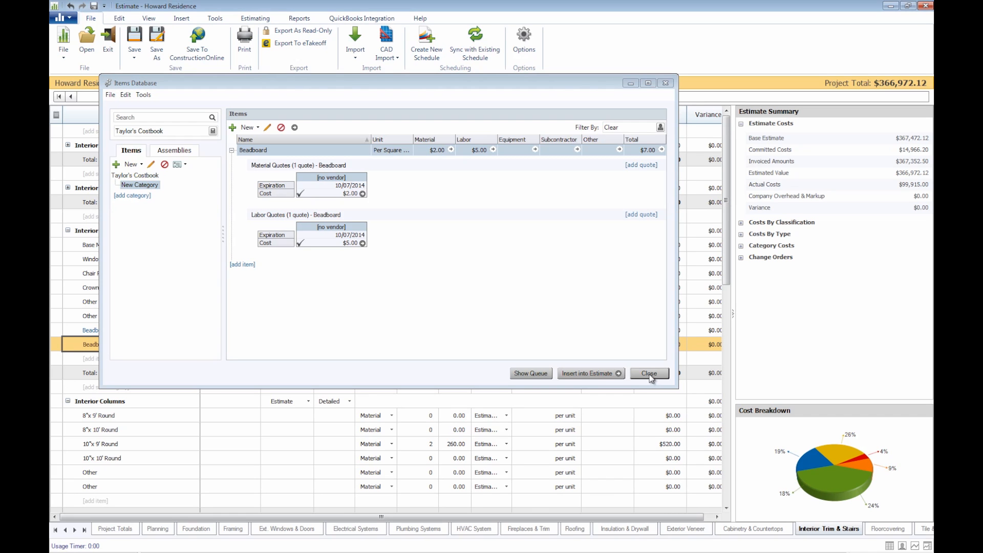
{"action": "left_click", "coordinate": [649, 373]}
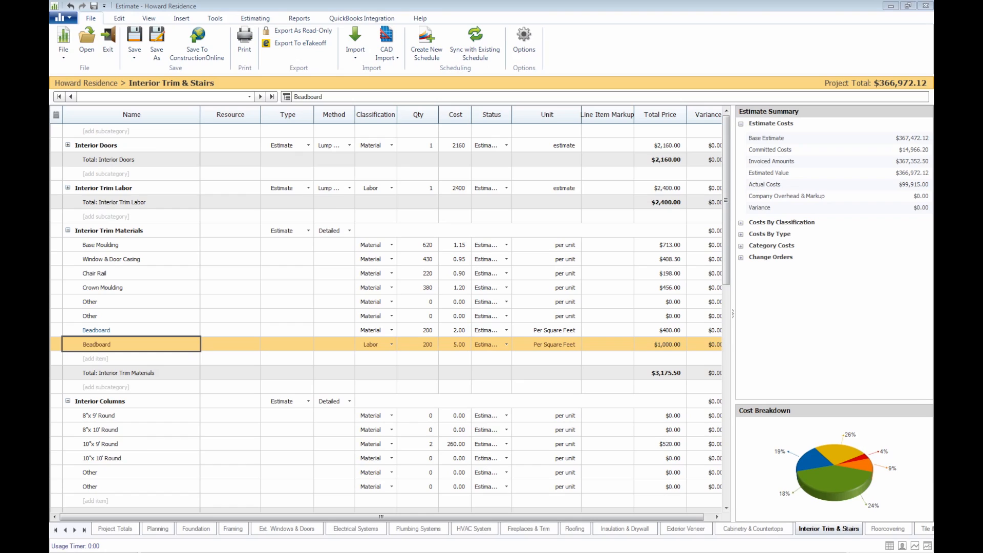
Return to the ConstructionSuite items database and view the assemblies in the RSMeans Residential Cost Data (MasterFormat 16 Division) costbook
{"action": "key", "text": "alt+Tab"}
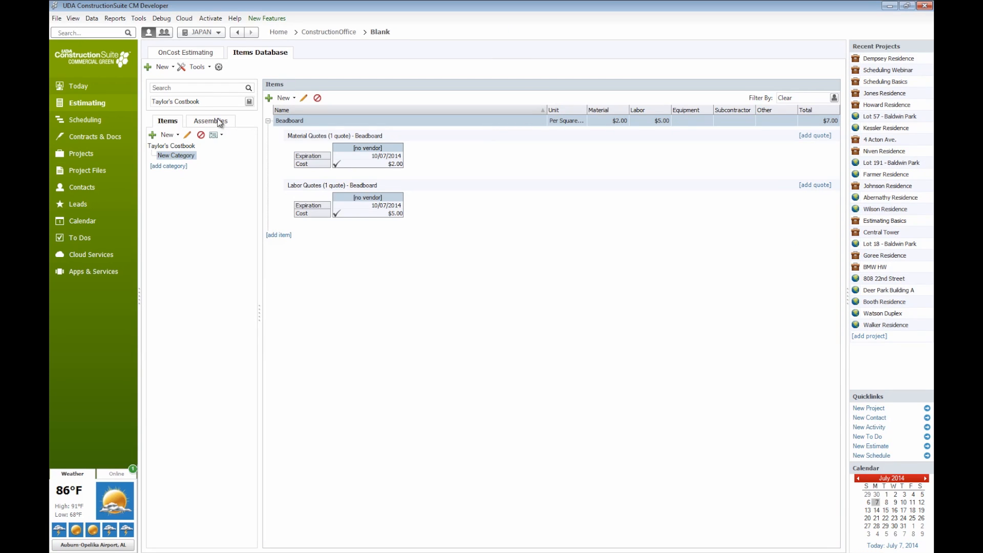
{"action": "left_click", "coordinate": [249, 101]}
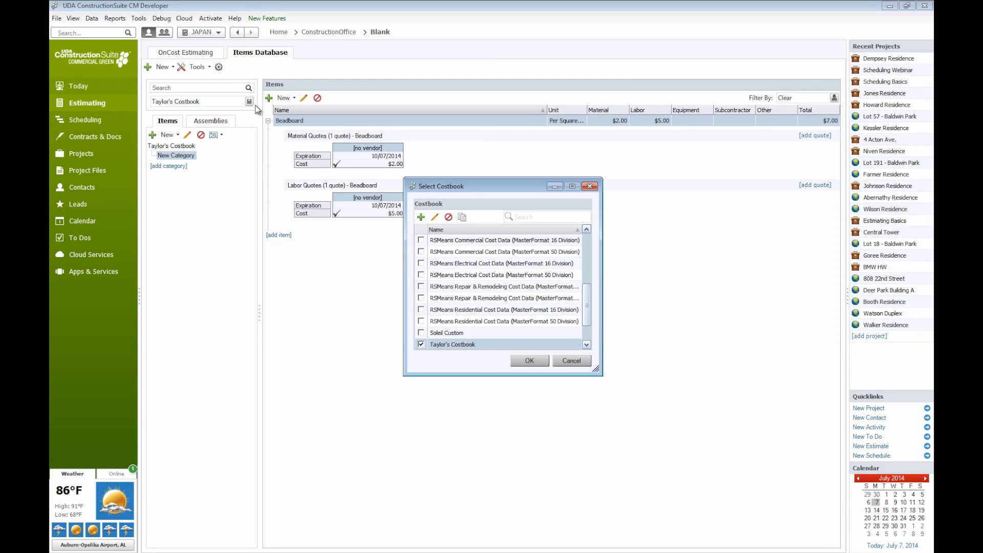
{"action": "left_click", "coordinate": [421, 310]}
{"action": "left_click", "coordinate": [529, 361]}
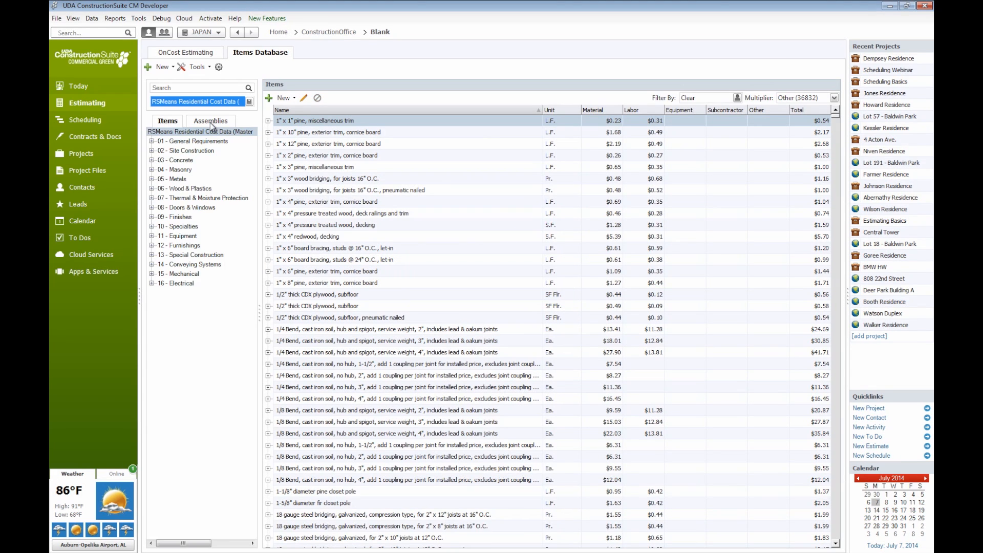
{"action": "left_click", "coordinate": [211, 123]}
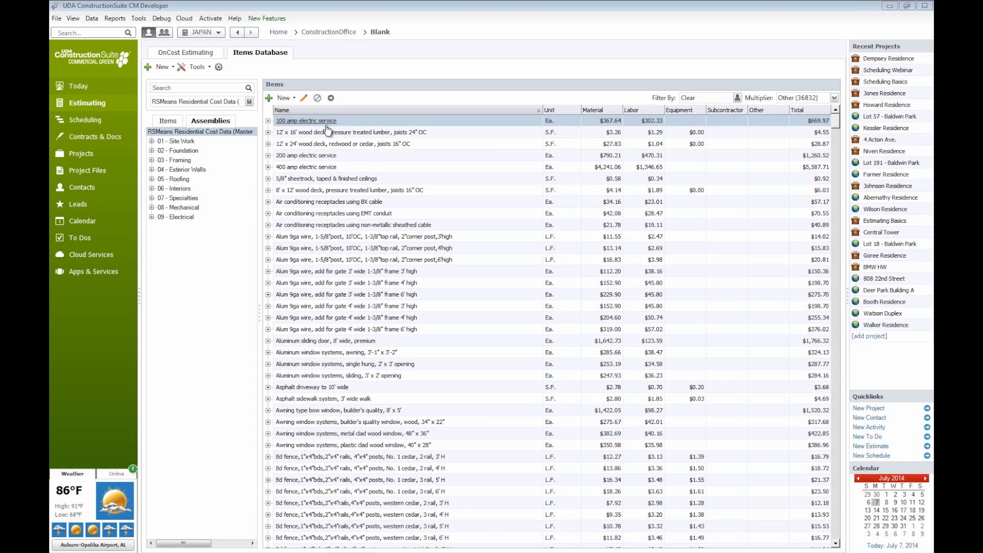
Switch the assemblies list from the RSMeans data back to the custom costbook
{"action": "left_click", "coordinate": [250, 103]}
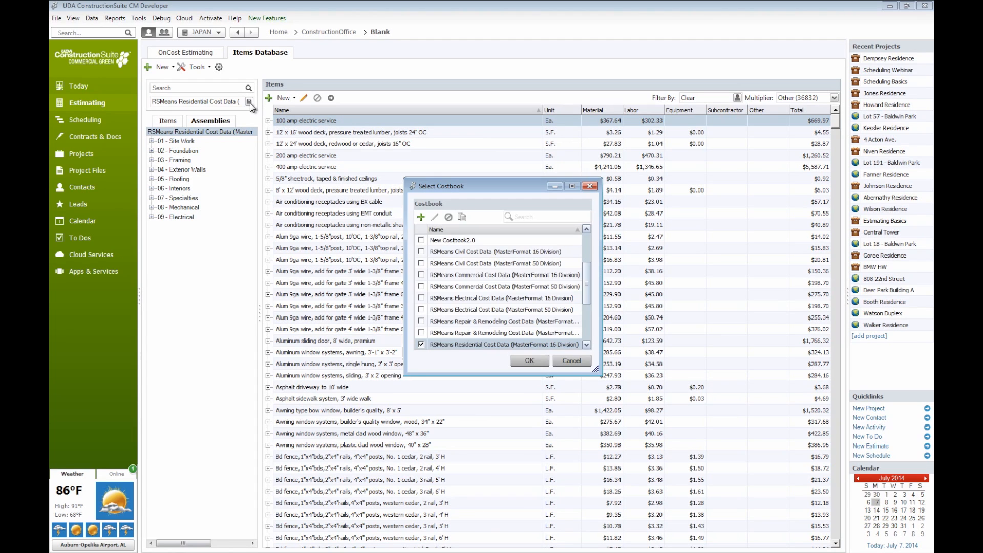
{"action": "scroll", "coordinate": [589, 322], "scroll_direction": "down", "scroll_amount": 2}
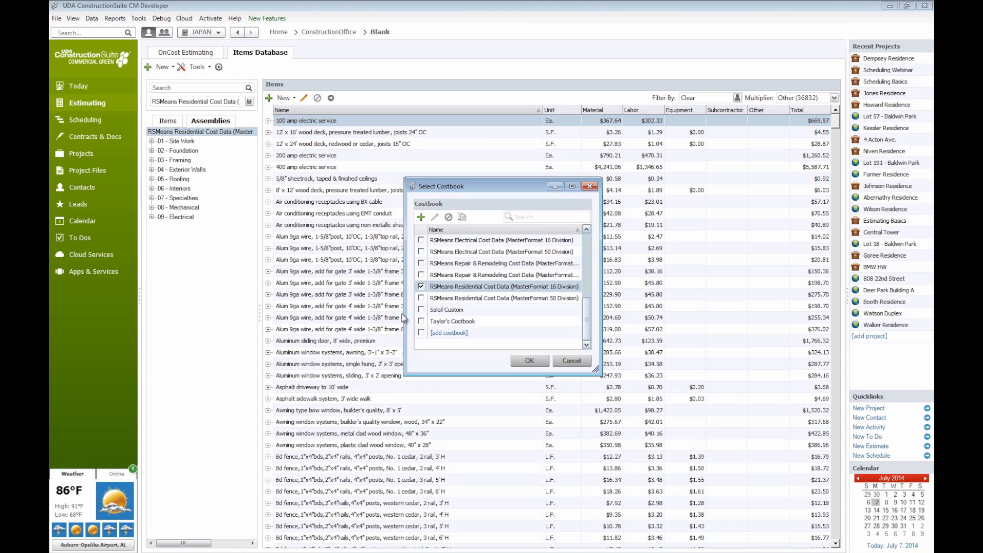
{"action": "left_click", "coordinate": [421, 321]}
{"action": "left_click", "coordinate": [530, 361]}
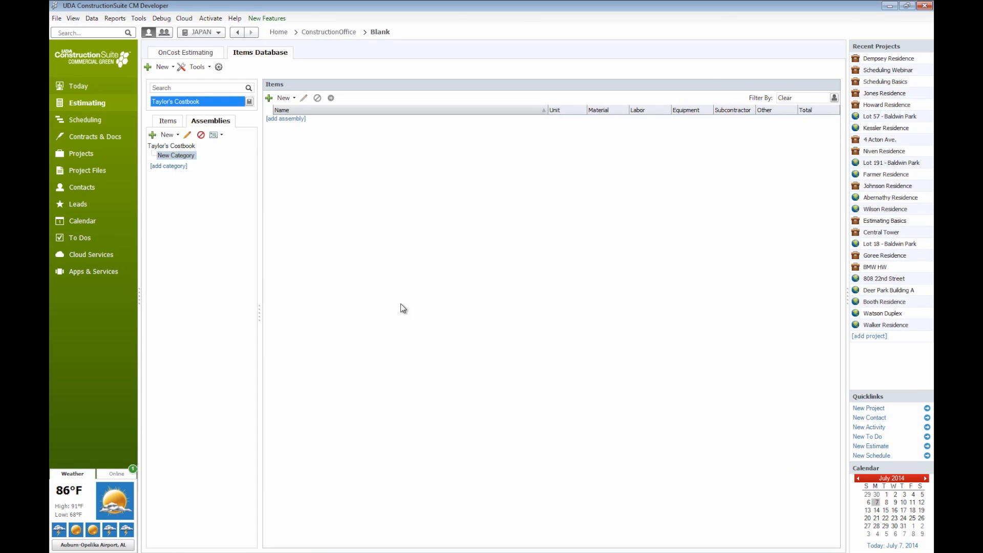
Start a new assembly in New Category, named with the costbook owner's first name in possessive form followed by "Assembly"
{"action": "left_click", "coordinate": [283, 120]}
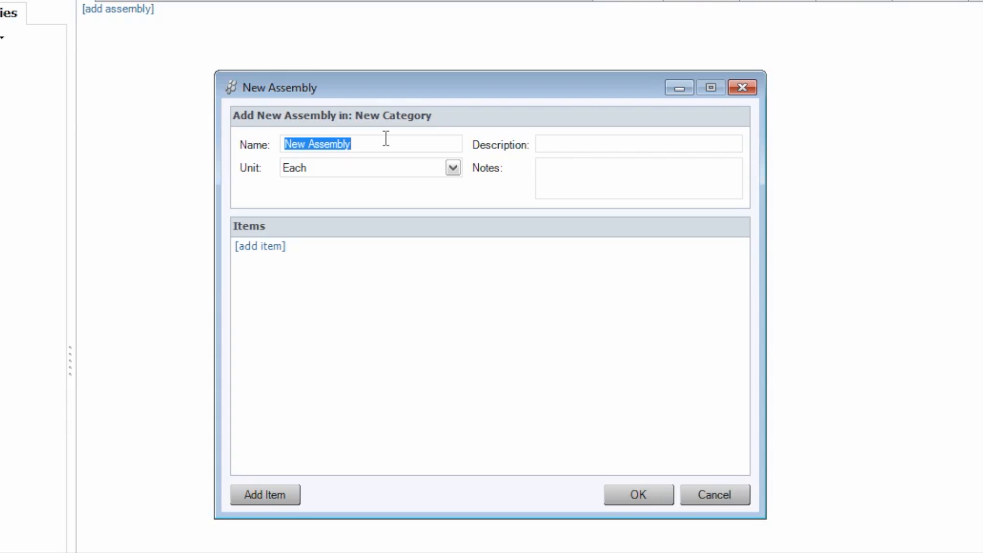
{"action": "type", "text": "T"}
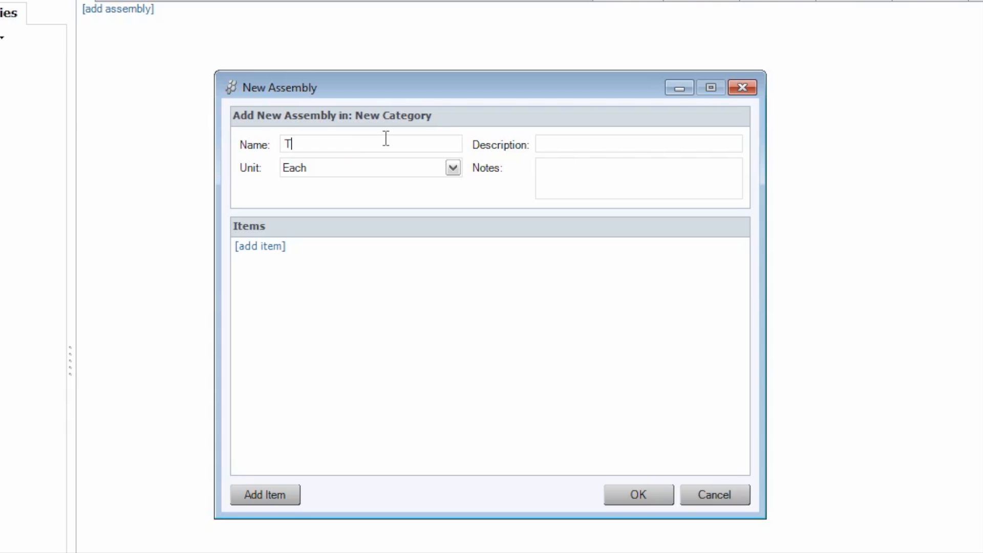
{"action": "type", "text": "aylor's Assembly"}
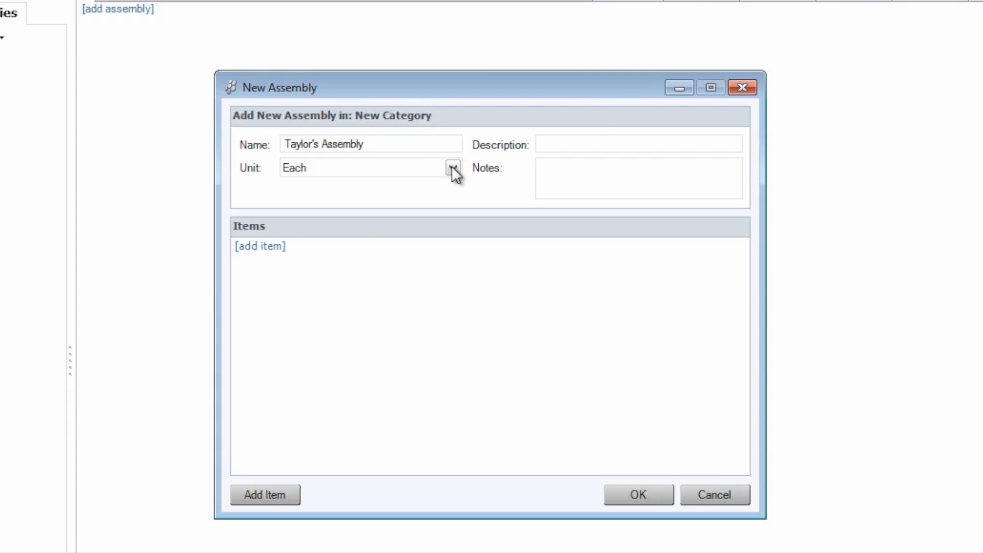
Add Beadboard's material and labor costs to the new assembly with a quantity of 1 each, and save the assembly
{"action": "left_click", "coordinate": [275, 248]}
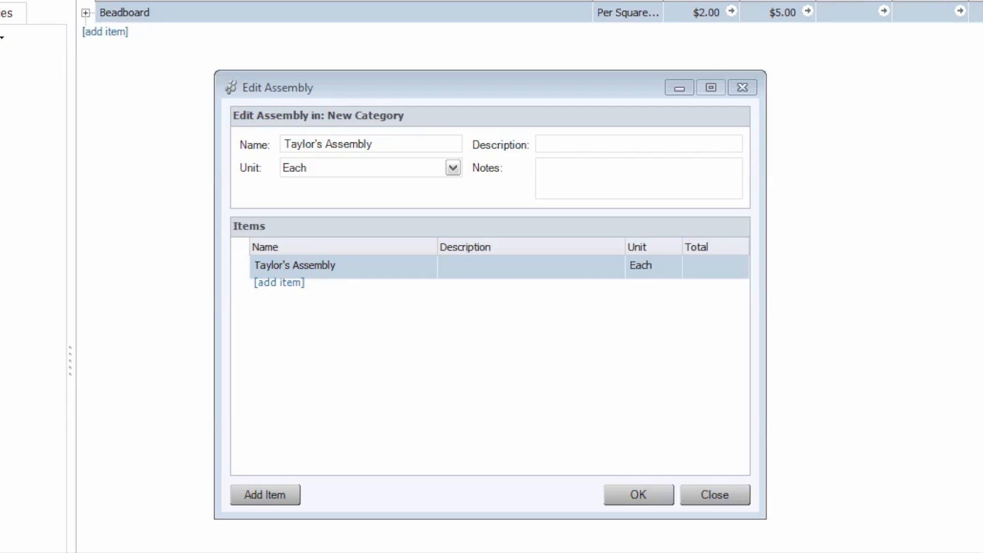
{"action": "left_click", "coordinate": [86, 13]}
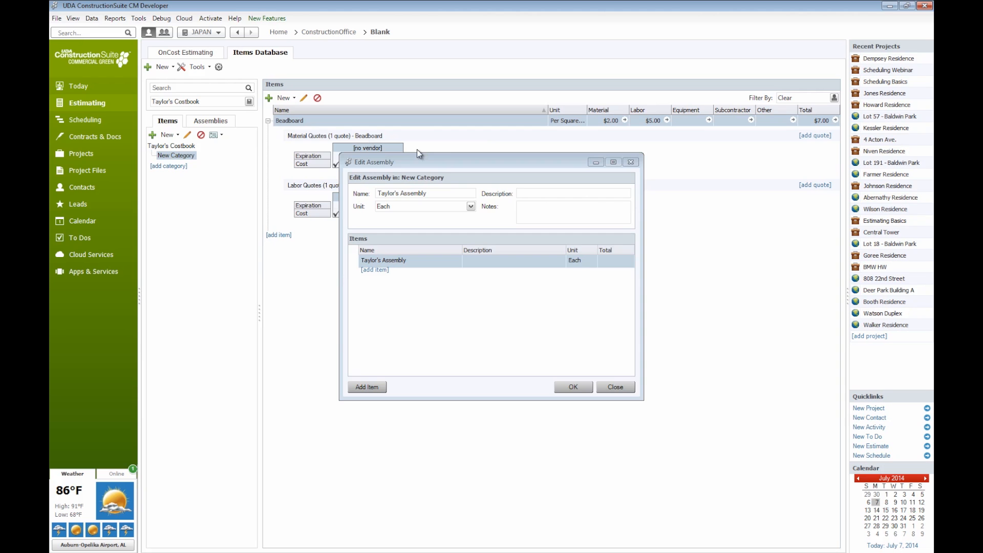
{"action": "left_click_drag", "start_coordinate": [448, 165], "coordinate": [553, 215]}
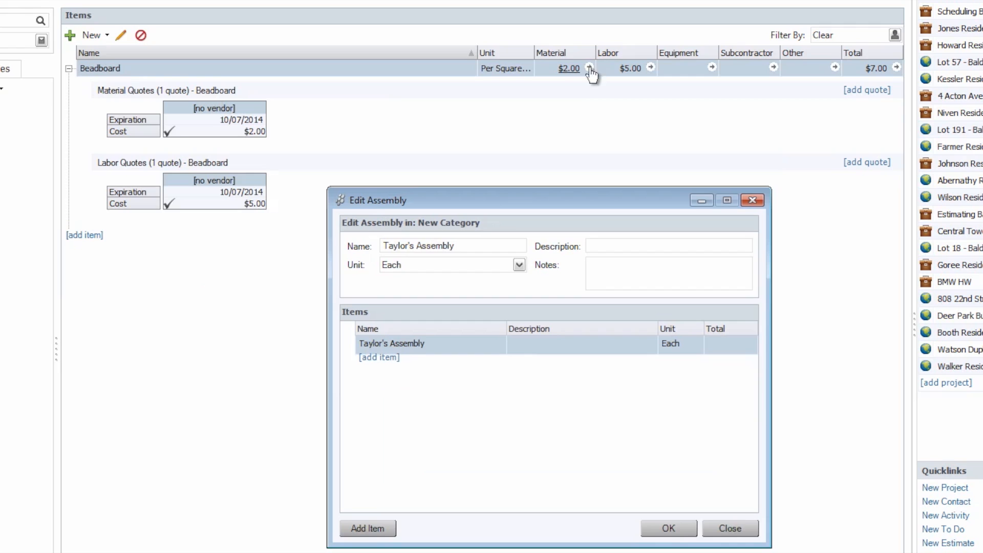
{"action": "left_click", "coordinate": [589, 67]}
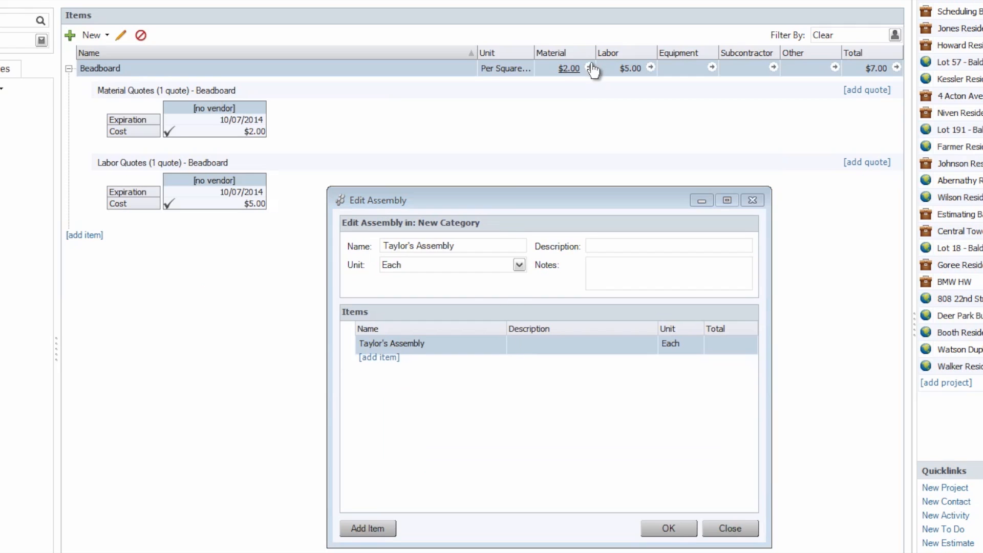
{"action": "left_click", "coordinate": [410, 339]}
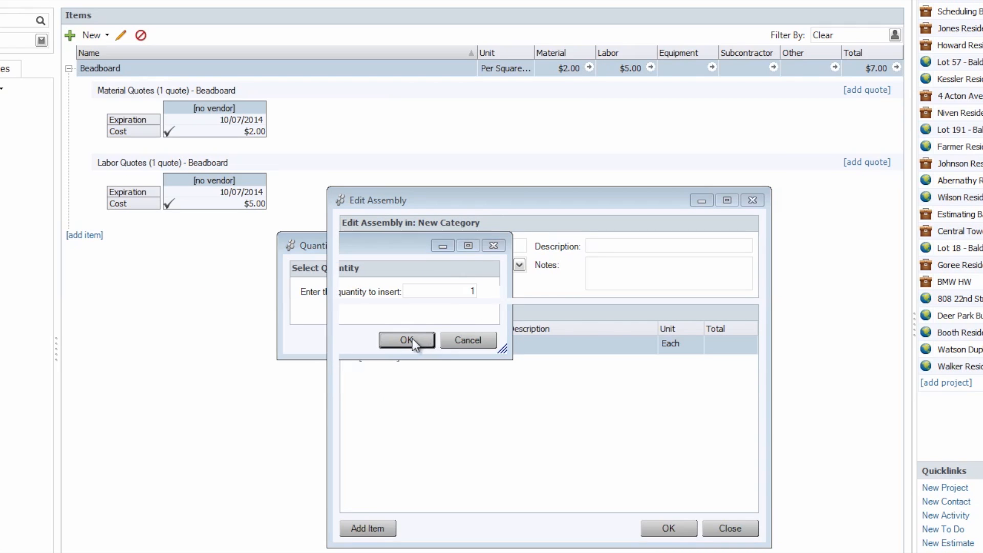
{"action": "left_click", "coordinate": [650, 67]}
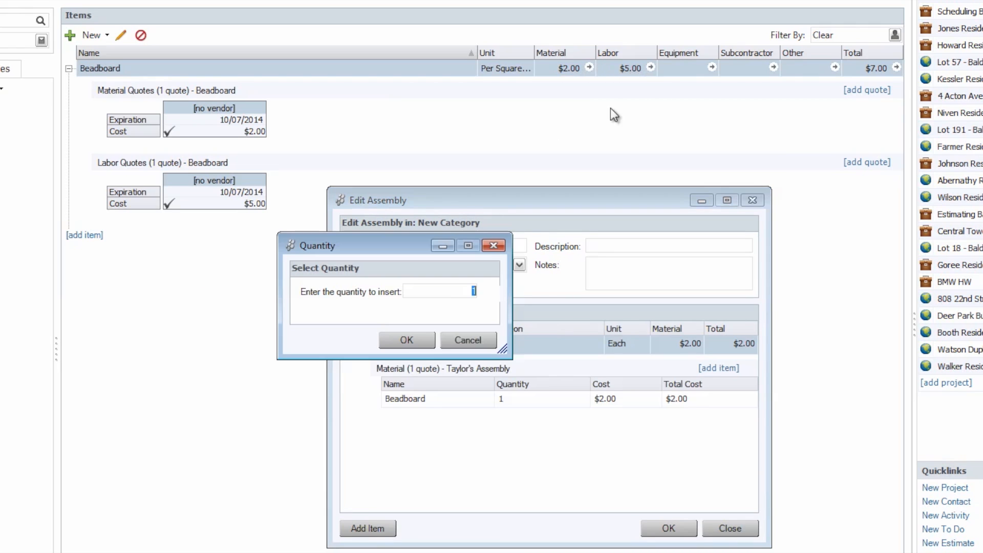
{"action": "left_click", "coordinate": [412, 341]}
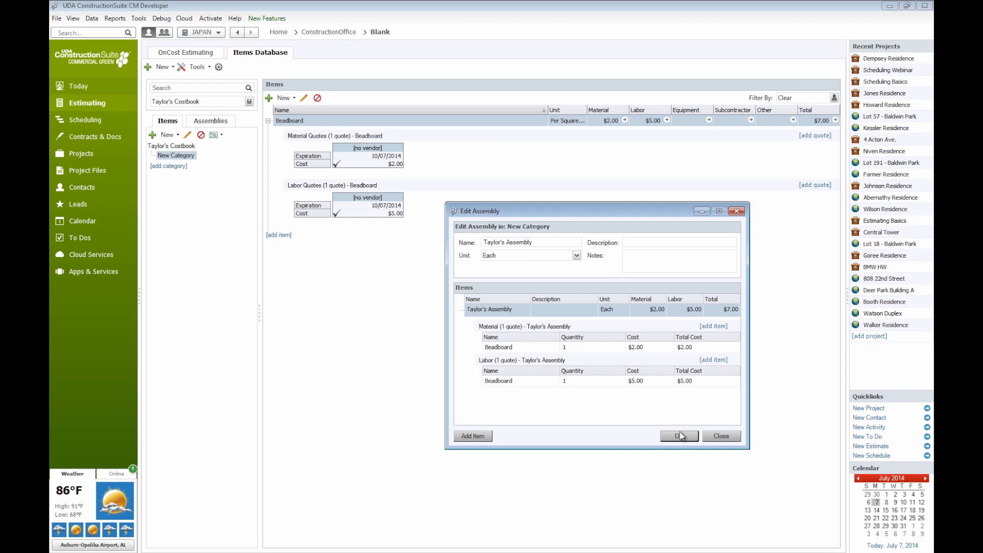
{"action": "left_click", "coordinate": [668, 528]}
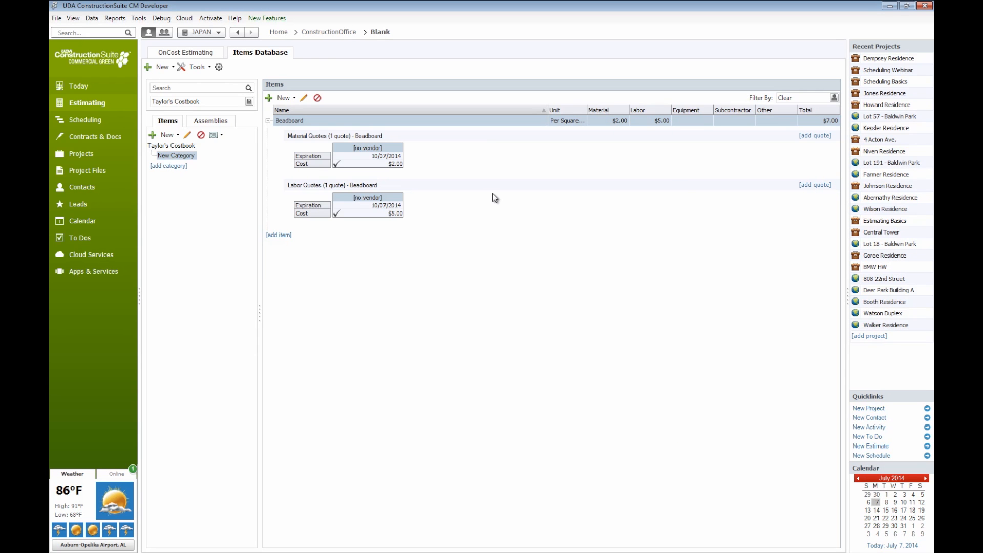
Switch to the project estimate and insert the custom assembly's total from the costbook below Interior Columns with a quantity of 1
{"action": "key", "text": "alt+Tab"}
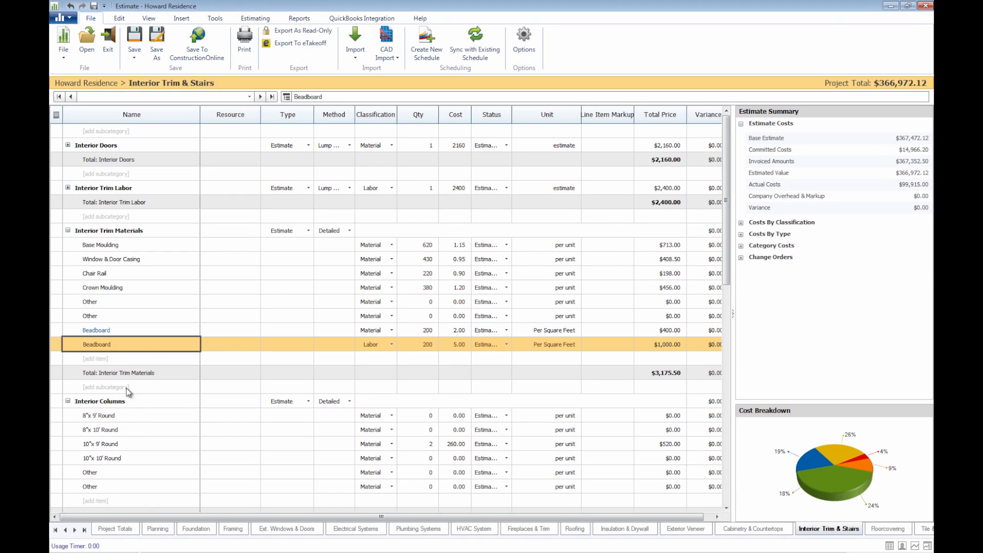
{"action": "left_click", "coordinate": [97, 503]}
{"action": "left_click", "coordinate": [137, 520]}
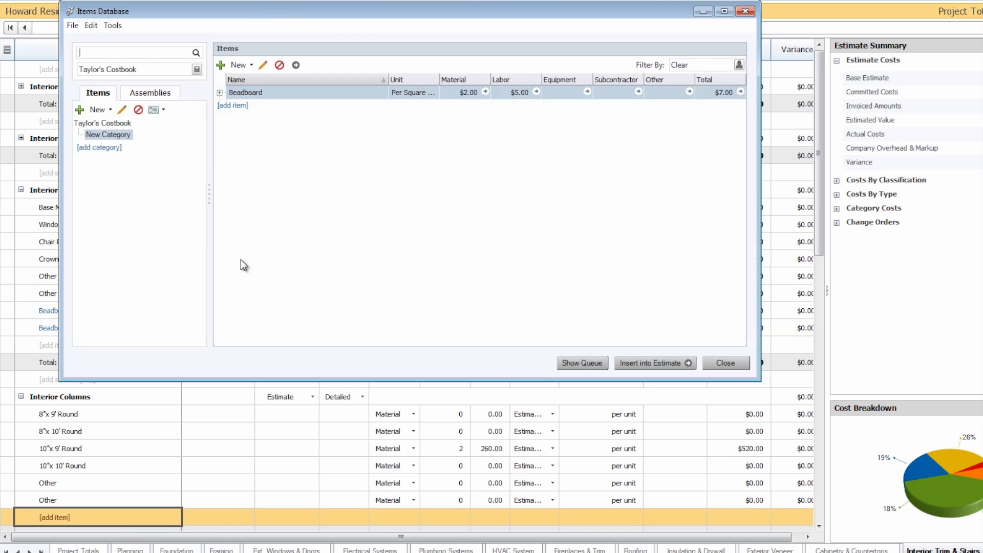
{"action": "left_click", "coordinate": [171, 90]}
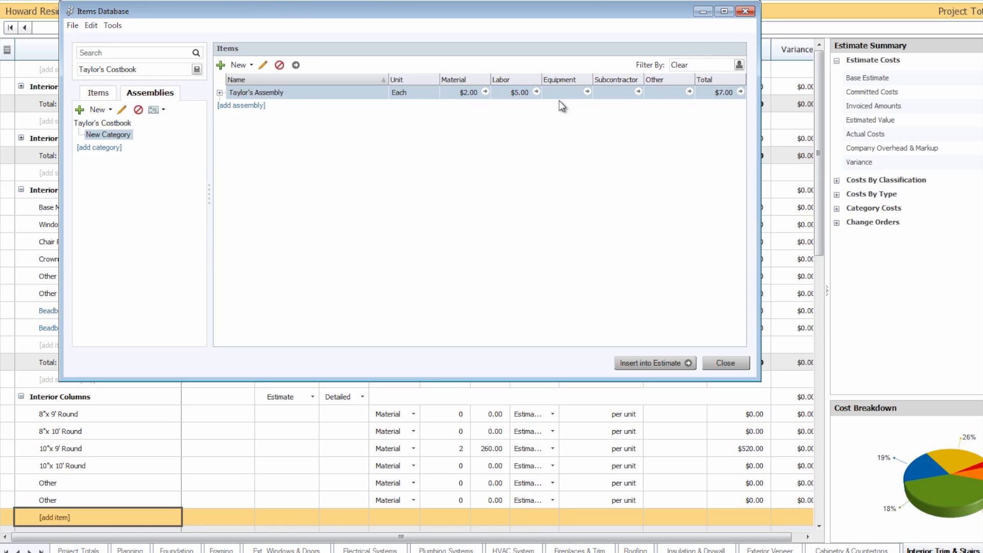
{"action": "left_click", "coordinate": [741, 92]}
{"action": "left_click", "coordinate": [563, 281]}
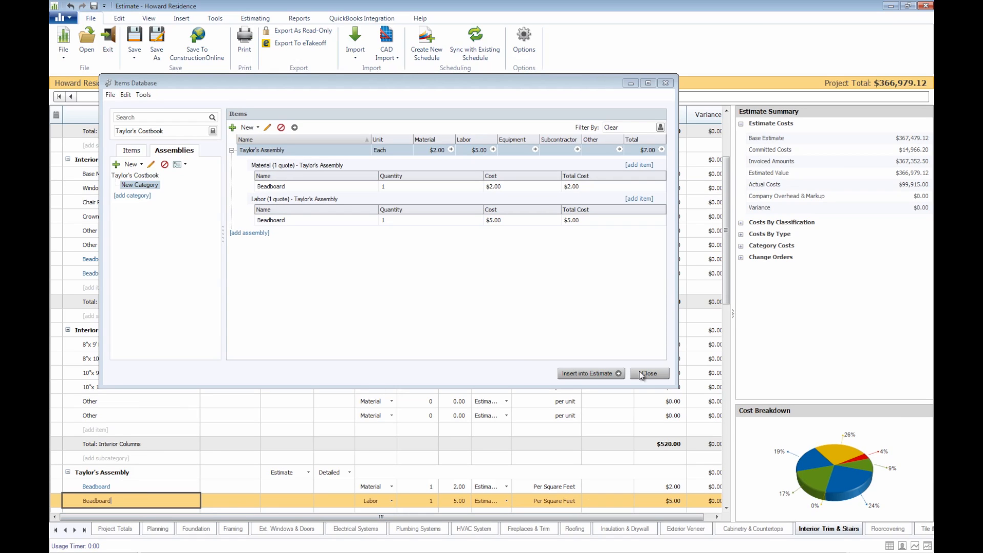
{"action": "left_click", "coordinate": [642, 374]}
Refresh all item costs in the estimate
{"action": "scroll", "coordinate": [726, 300], "scroll_direction": "down", "scroll_amount": 2}
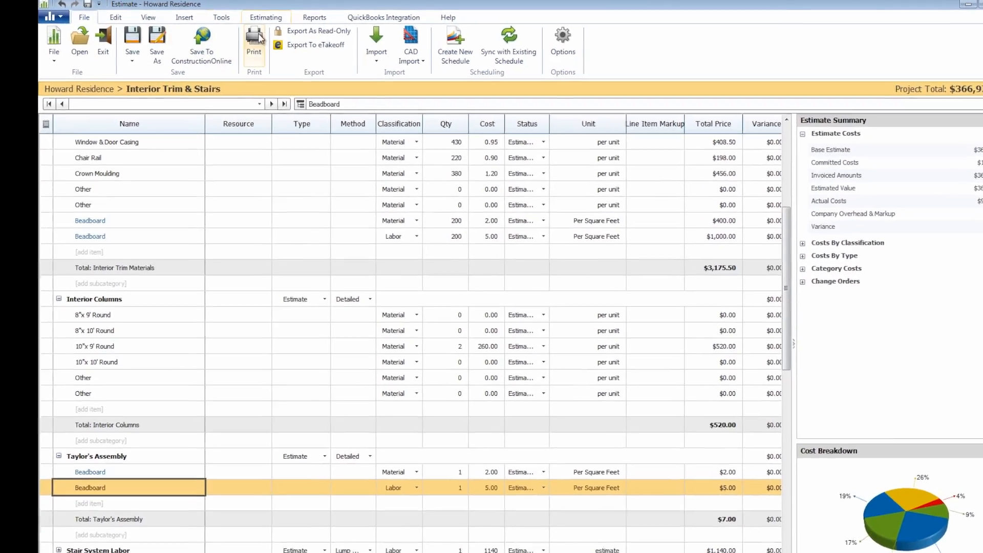
{"action": "left_click", "coordinate": [254, 20]}
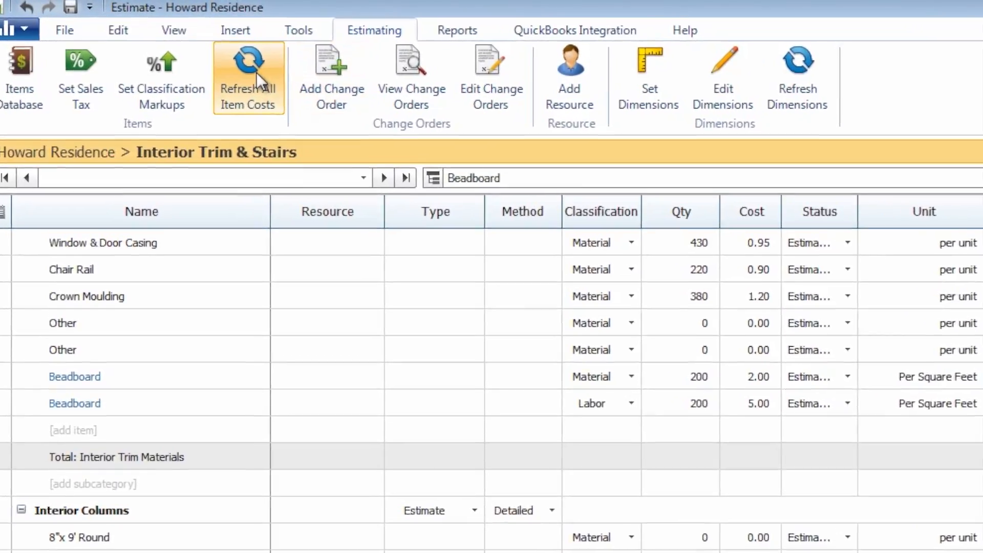